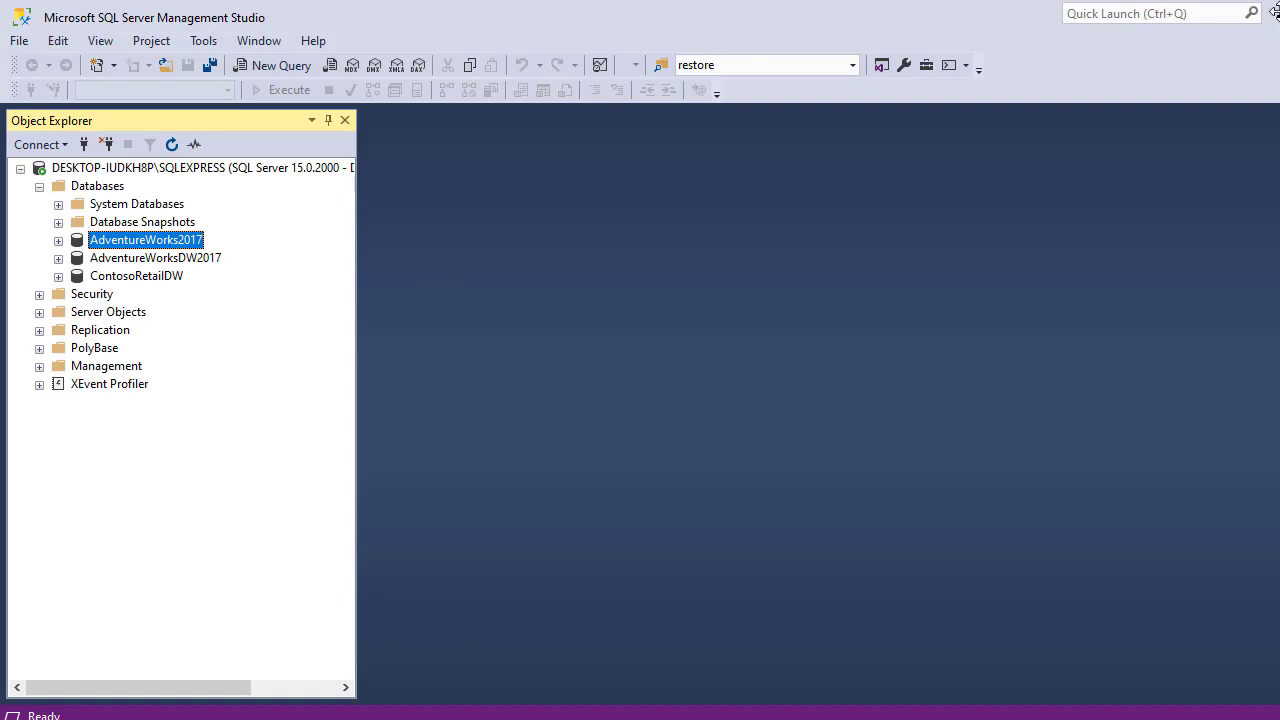
# - Check the YouTube video page about connecting Power BI to SQL Server and return to the untitled Power BI Desktop report
pyautogui.click(1277, 14)
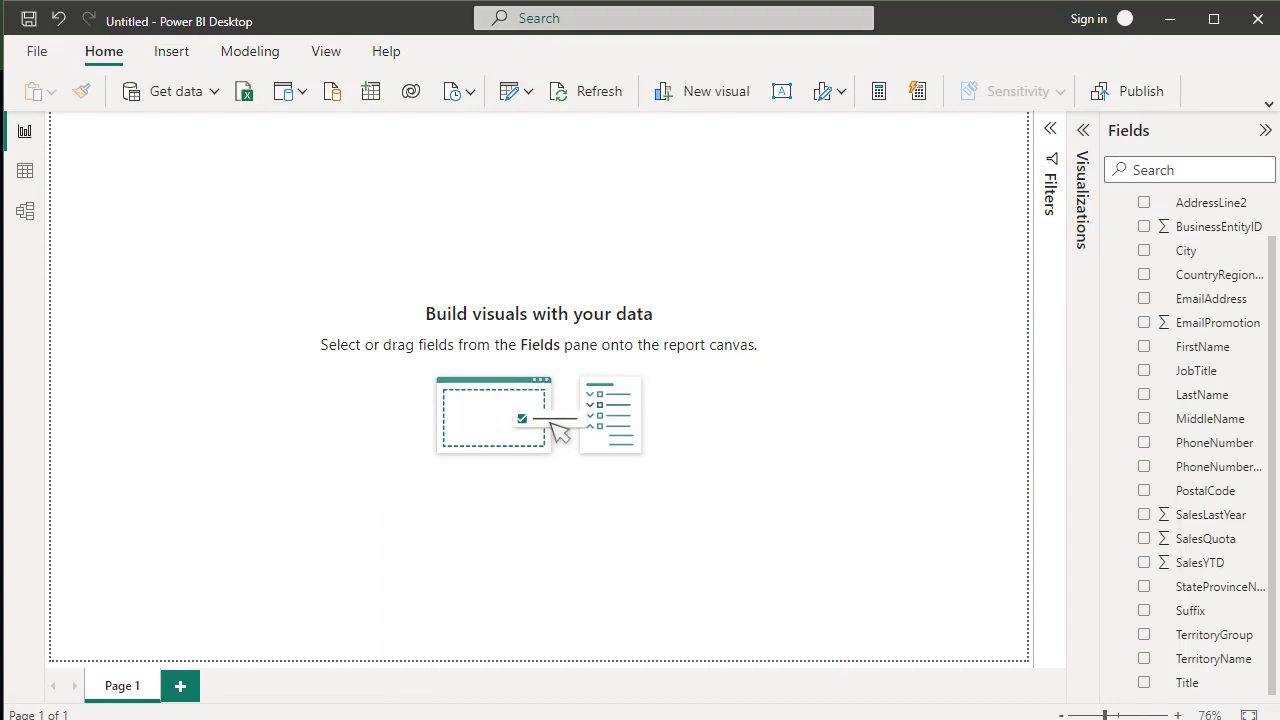
pyautogui.click(420, 719)
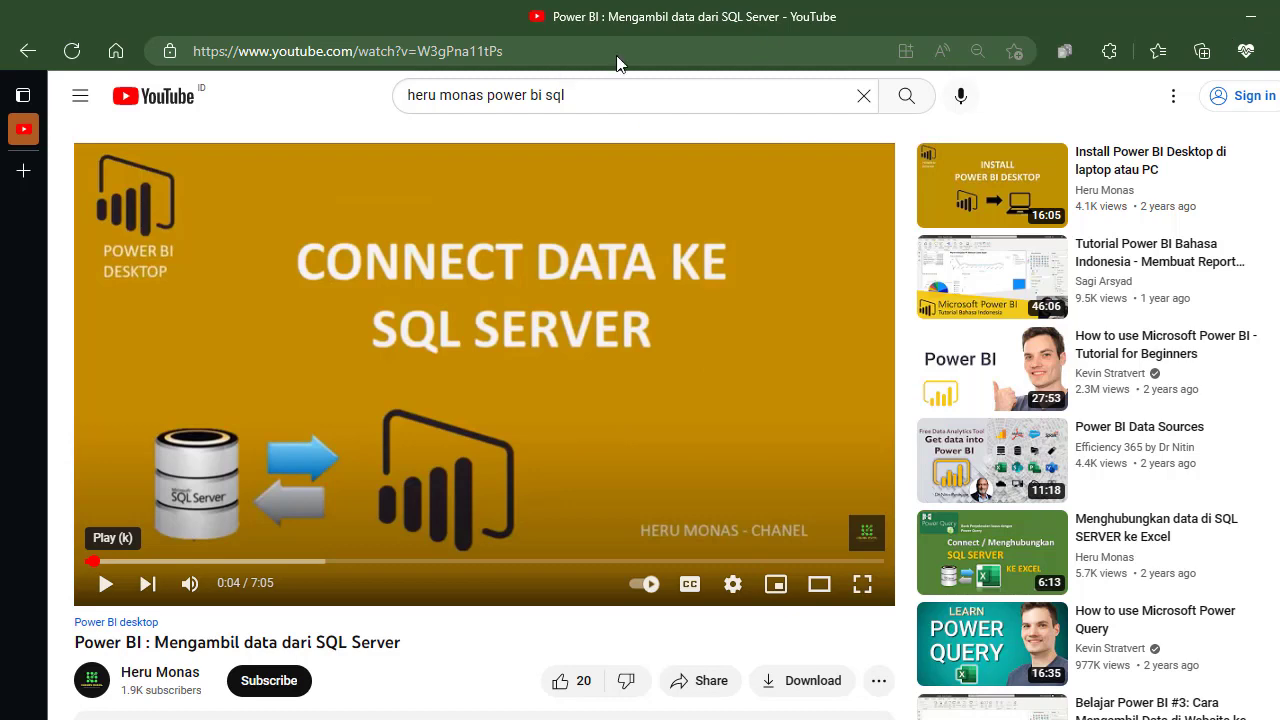
pyautogui.click(1250, 17)
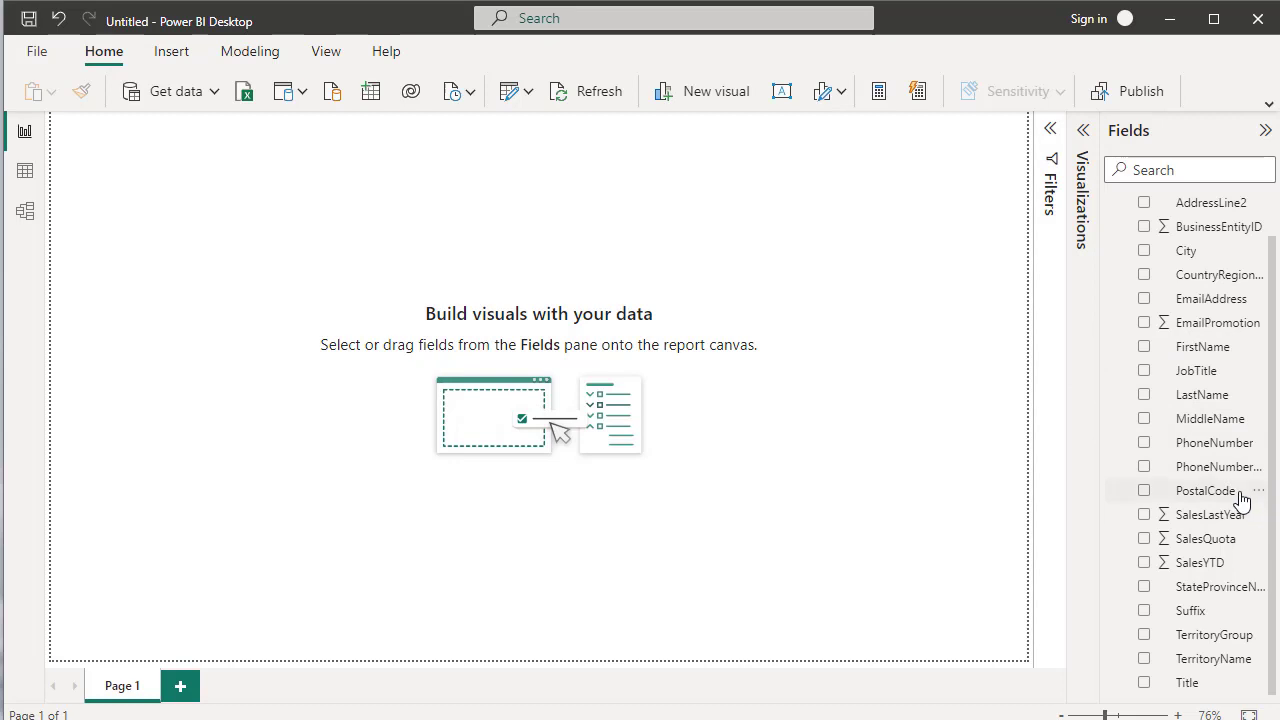
# - Add a table visual with the FirstName and LastName fields and move it to the upper middle of the report page
pyautogui.click(1082, 134)
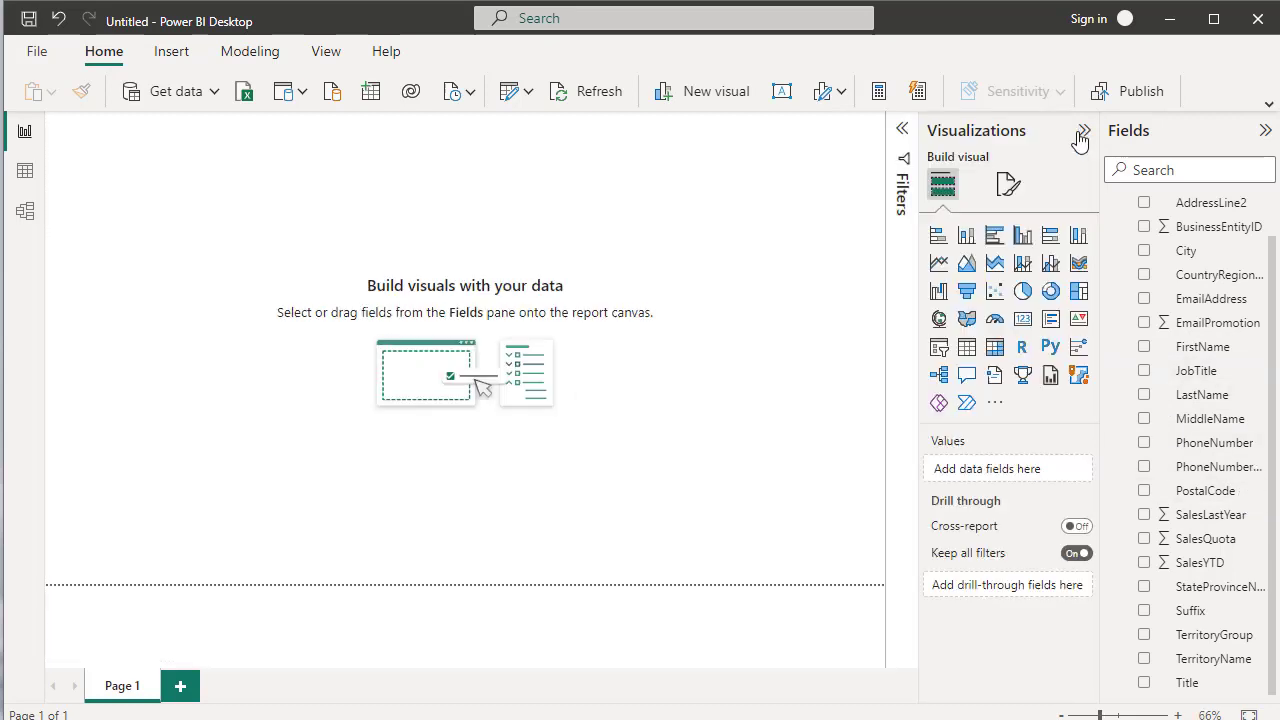
pyautogui.click(964, 347)
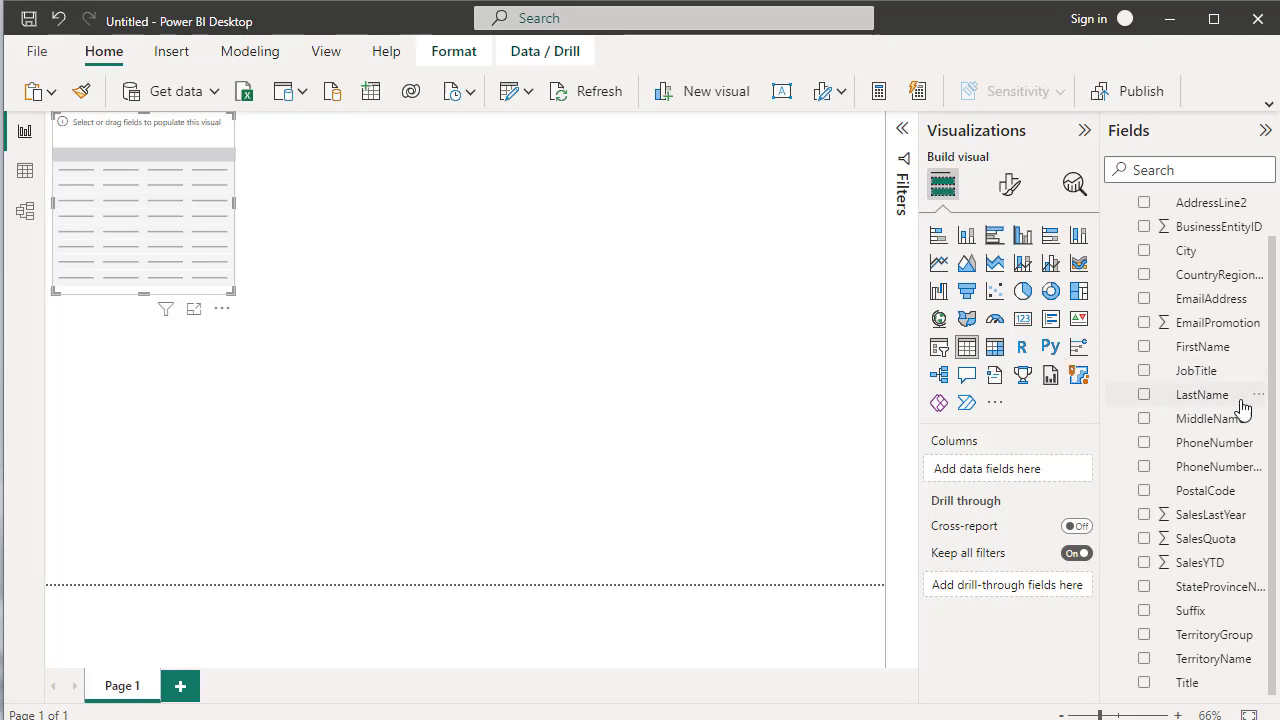
pyautogui.click(1144, 346)
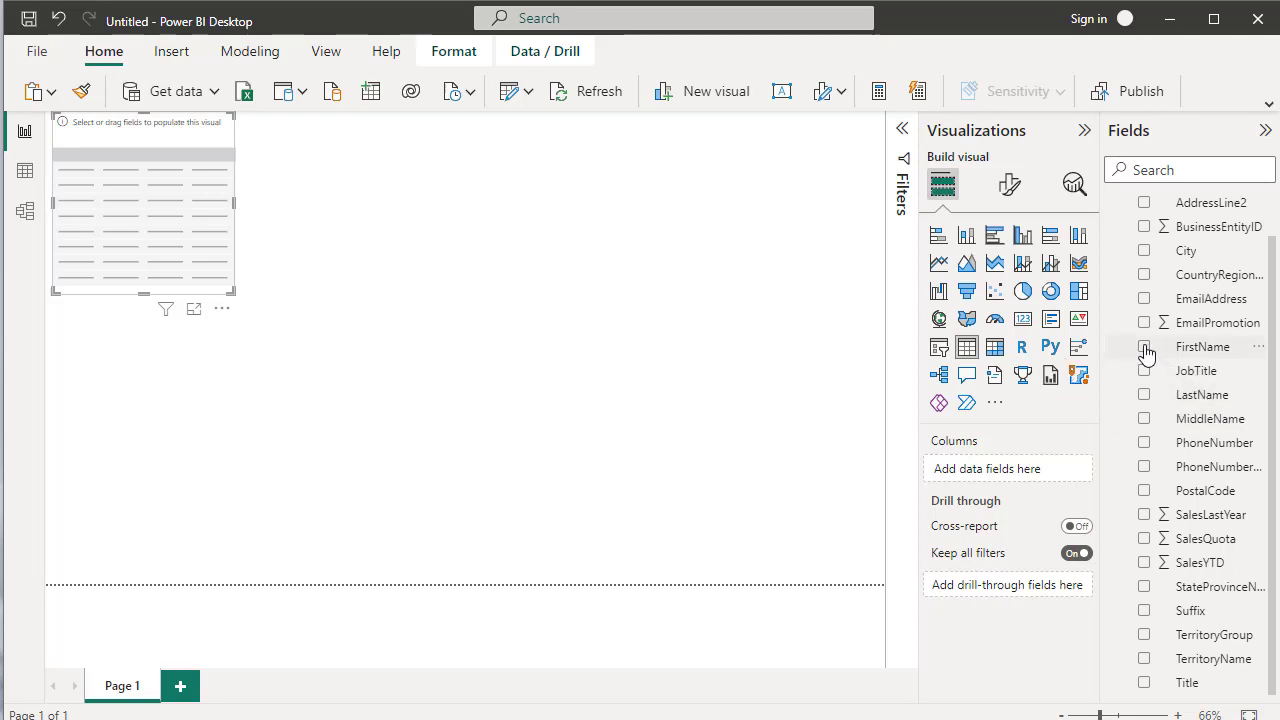
pyautogui.click(1144, 395)
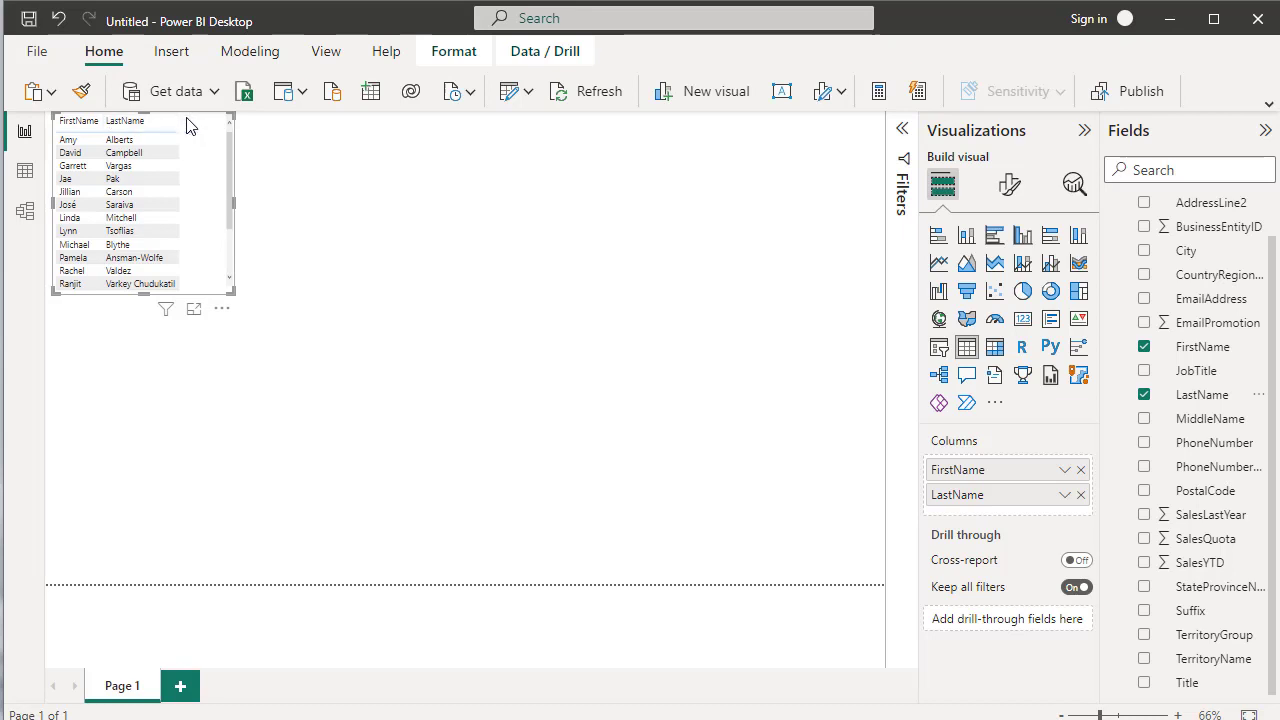
pyautogui.moveTo(190, 126); pyautogui.dragTo(494, 174)
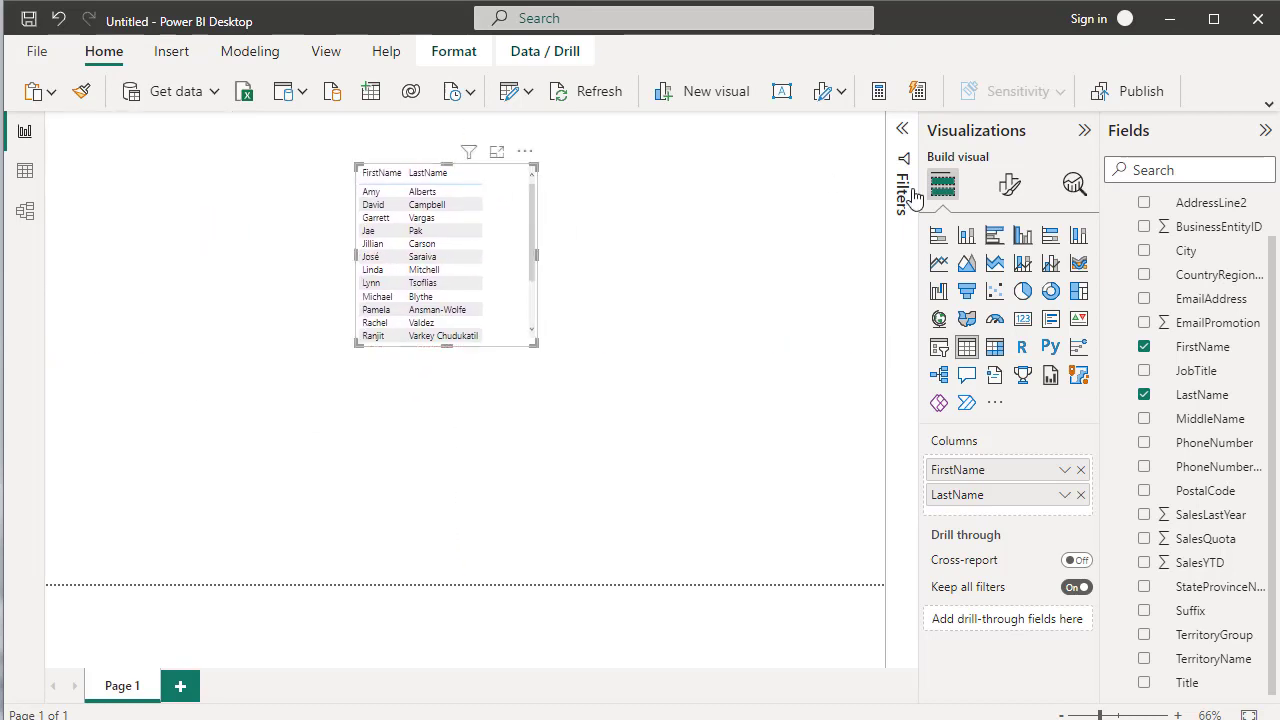
# - Set the font size of the table's values to 14 and enlarge the table visual in width and height
pyautogui.click(1009, 185)
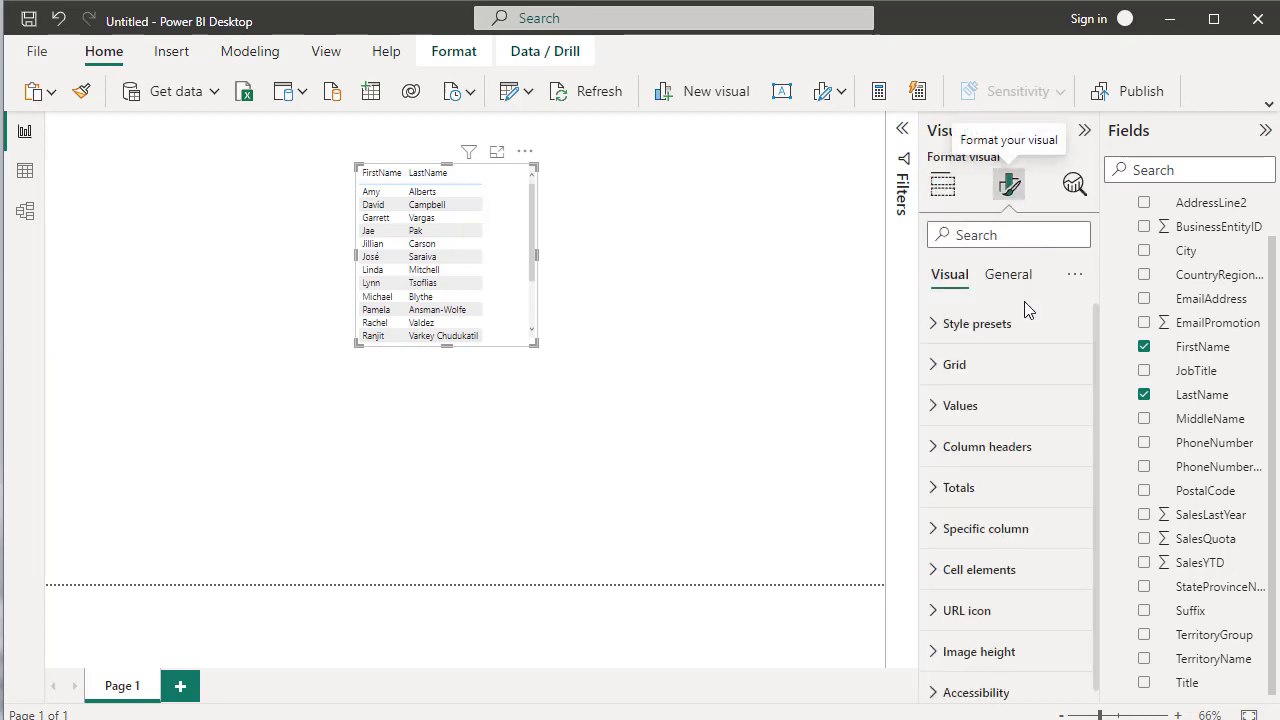
pyautogui.click(935, 364)
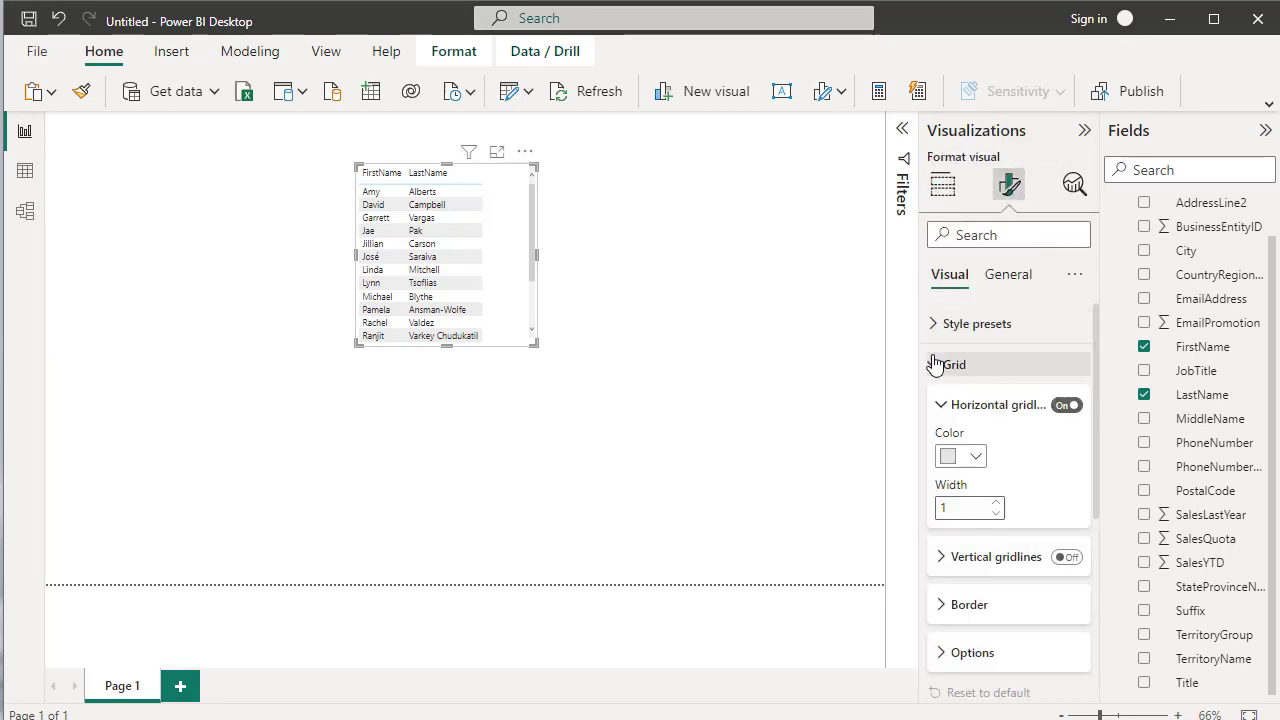
pyautogui.click(936, 370)
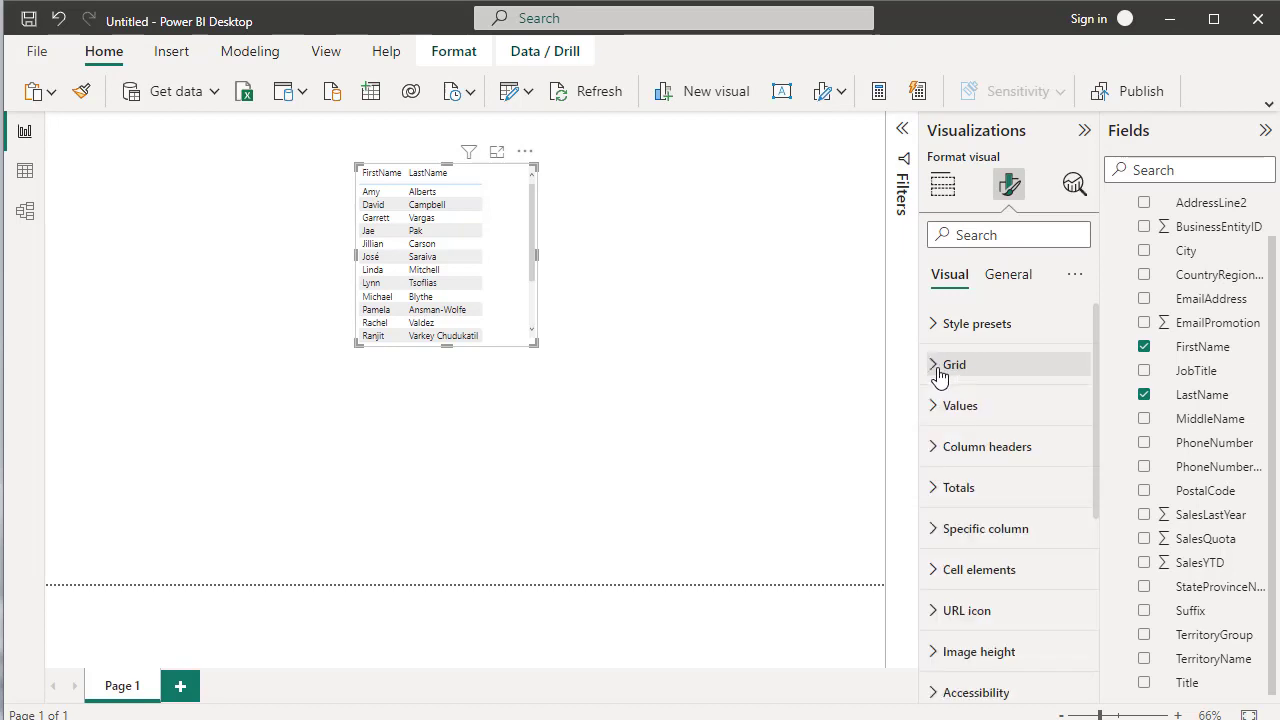
pyautogui.click(934, 405)
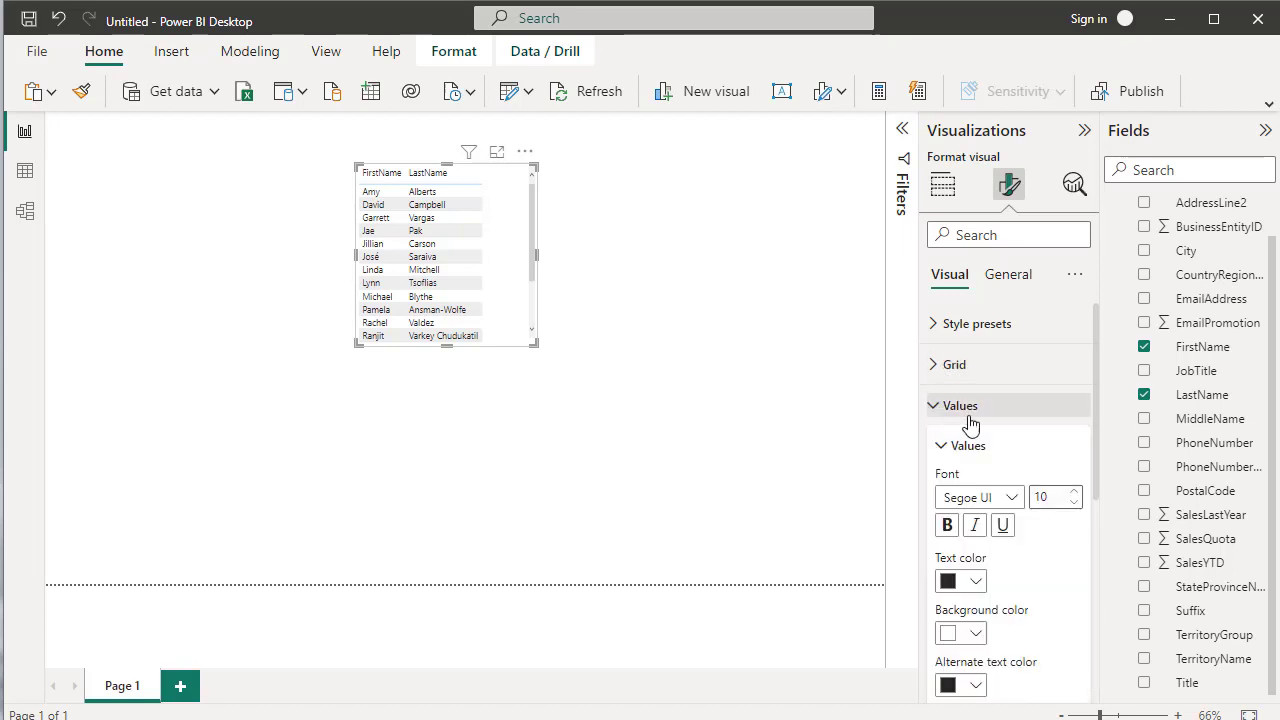
pyautogui.click(1074, 495)
pyautogui.click(1074, 495)
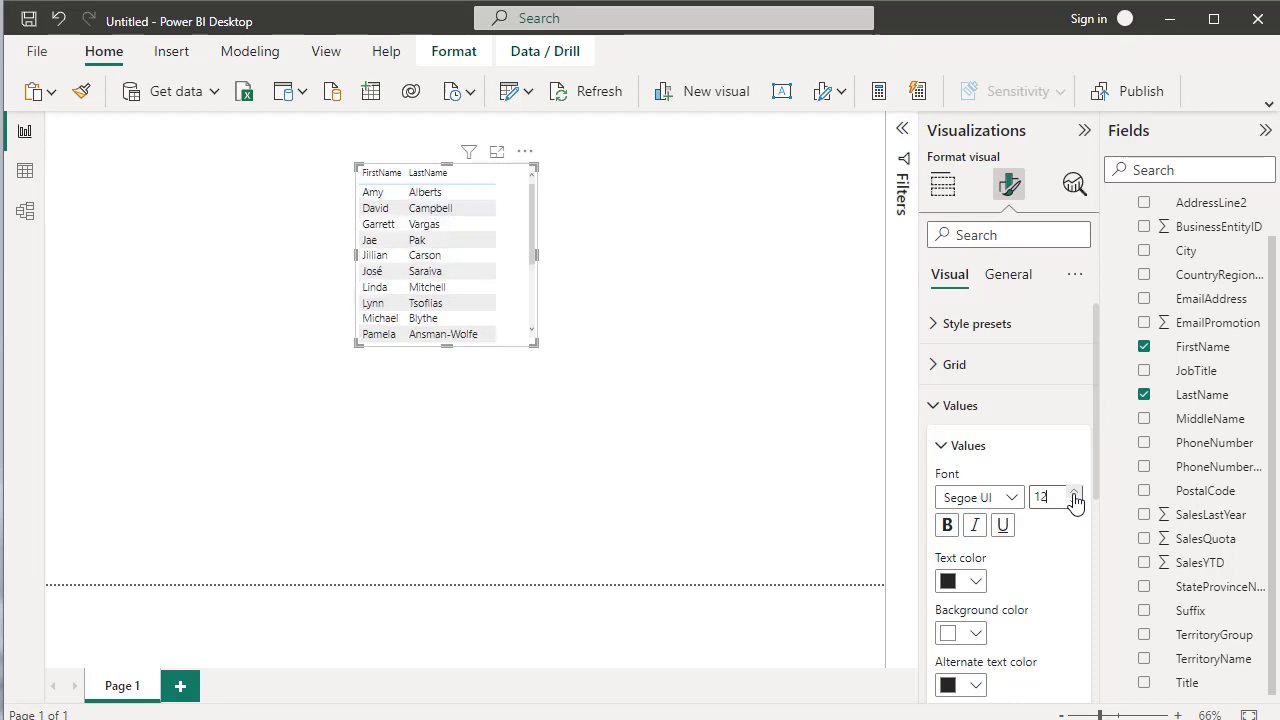
pyautogui.click(1074, 495)
pyautogui.click(1074, 495)
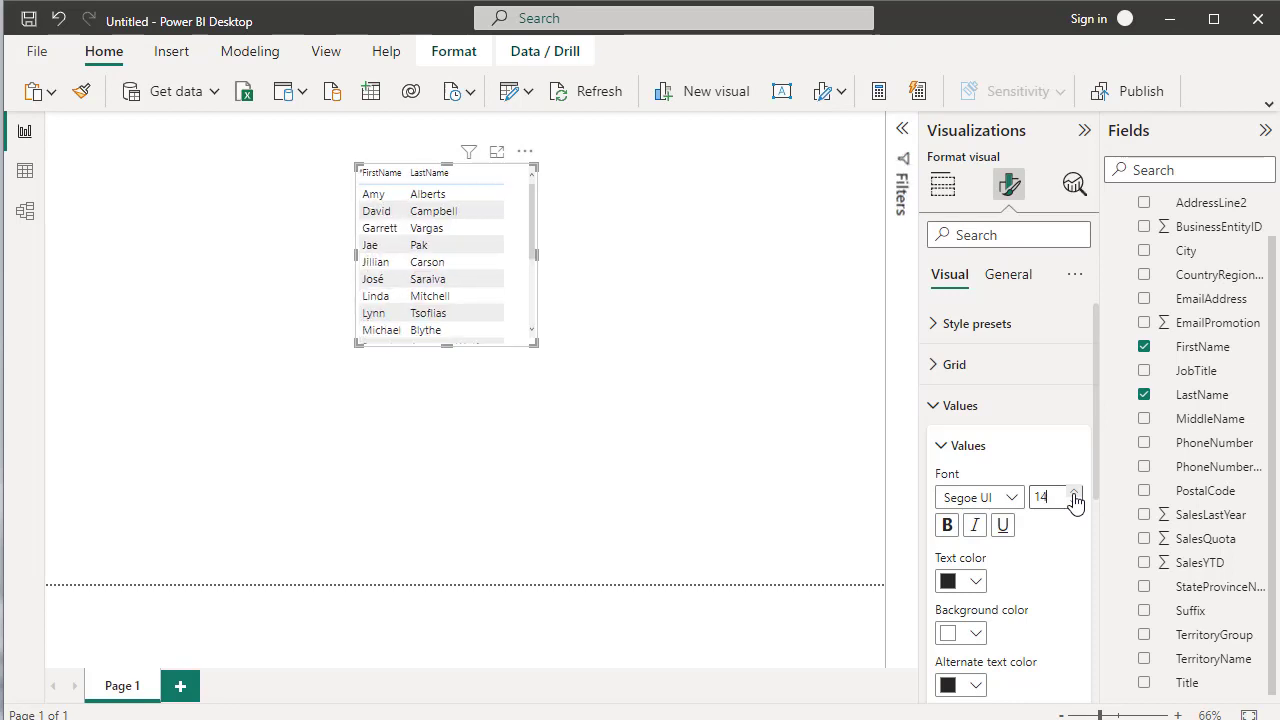
pyautogui.moveTo(537, 343); pyautogui.dragTo(680, 392)
pyautogui.moveTo(674, 436); pyautogui.dragTo(667, 491)
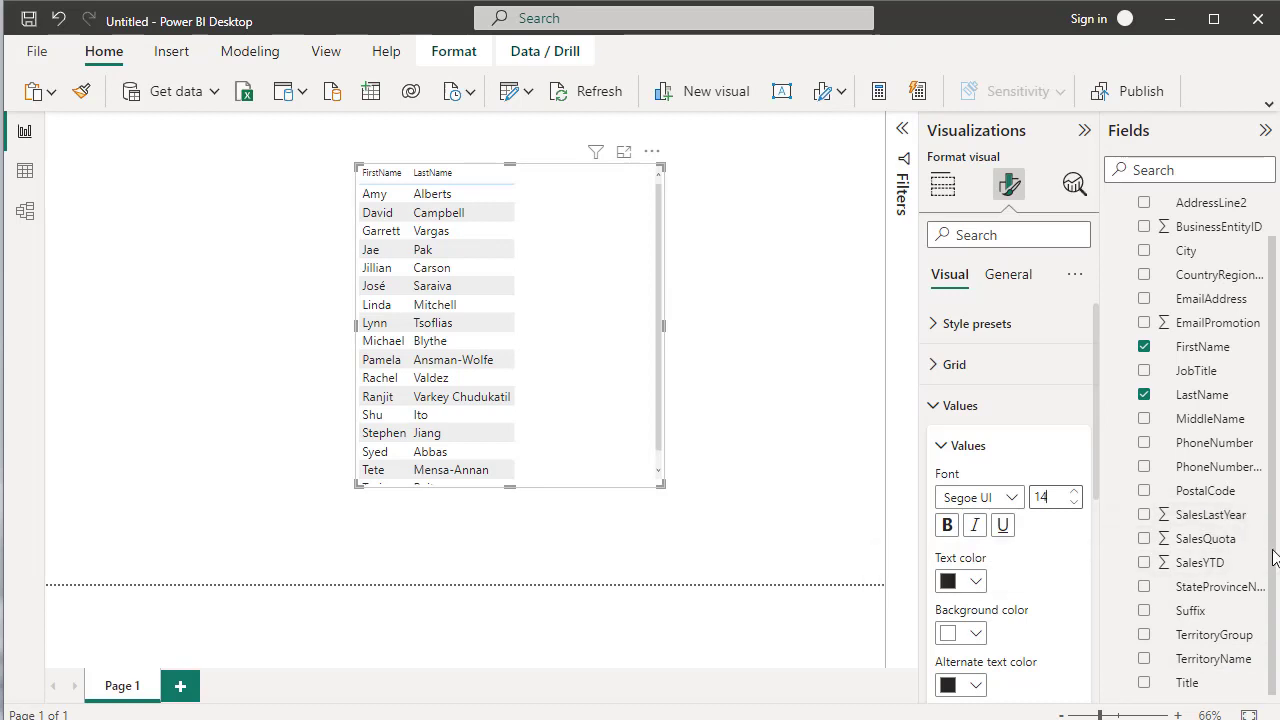
# - Add the SalesQuota and SalesYTD fields to the table and remove SalesQuota again, keeping SalesYTD as the only sales column
pyautogui.scroll(1, 1274, 557)
pyautogui.scroll(-1, 1275, 590)
pyautogui.click(1205, 549)
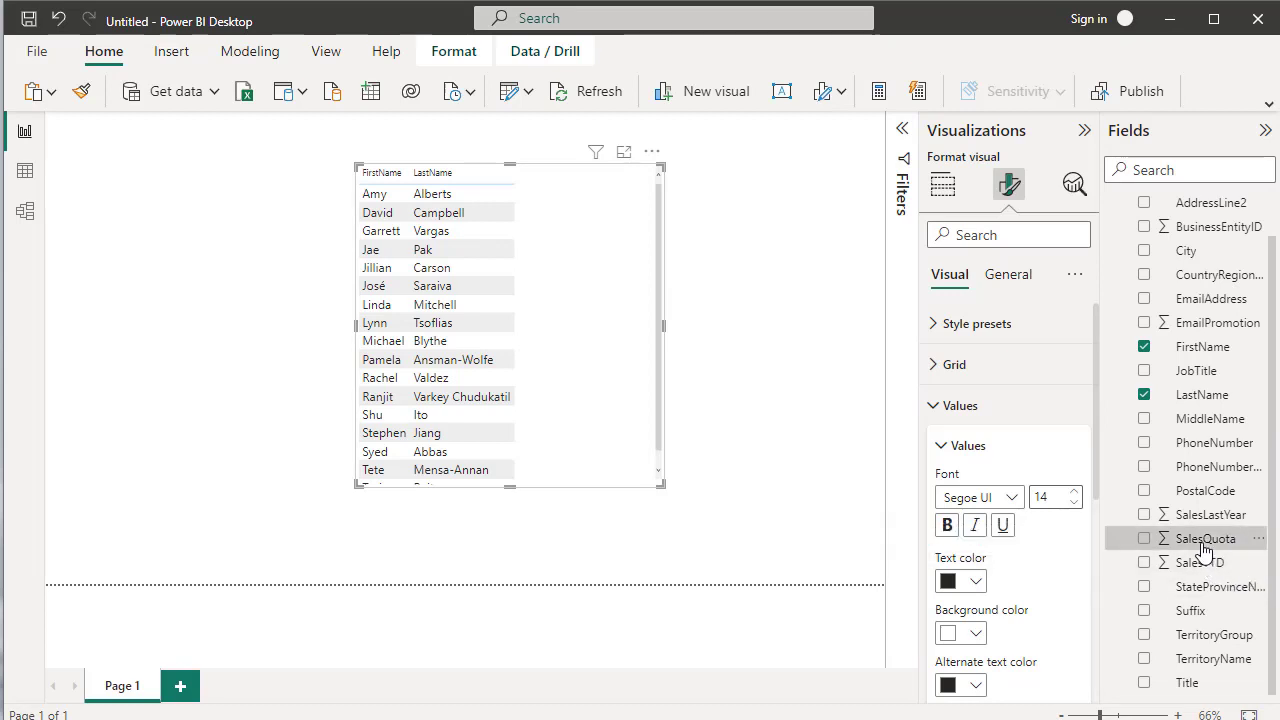
pyautogui.moveTo(1205, 549); pyautogui.dragTo(587, 278)
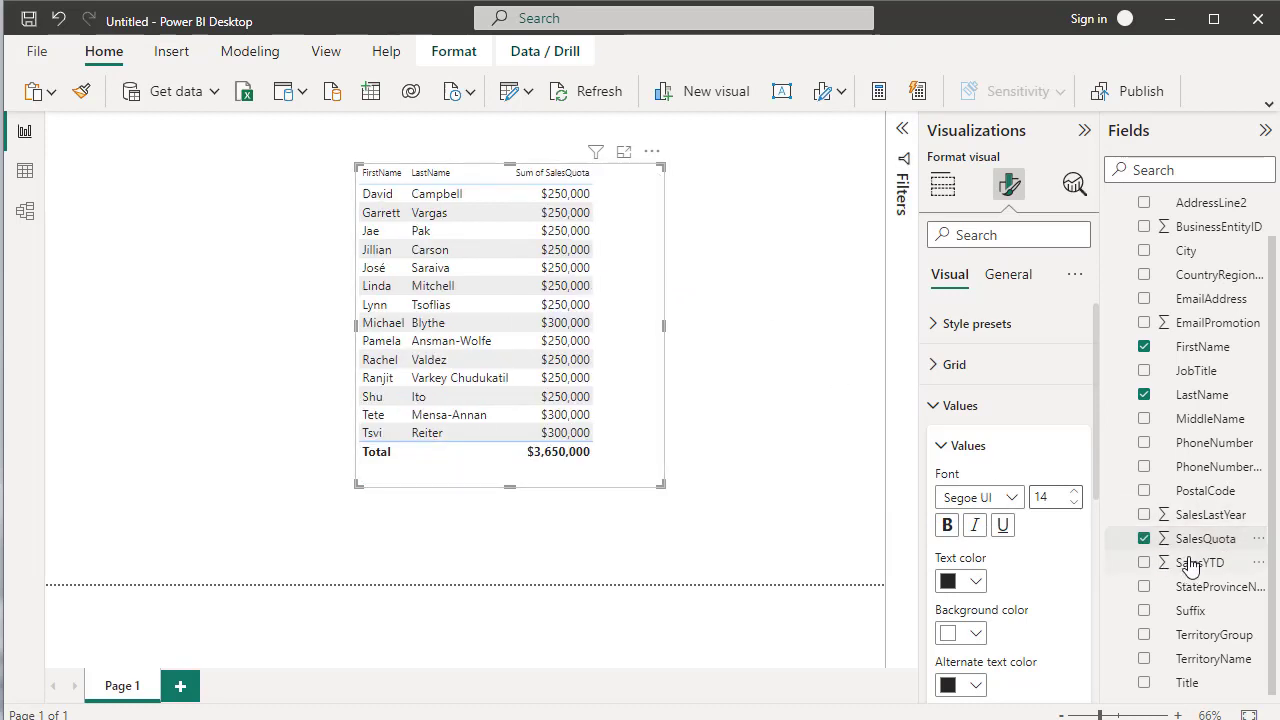
pyautogui.moveTo(1200, 562); pyautogui.dragTo(631, 328)
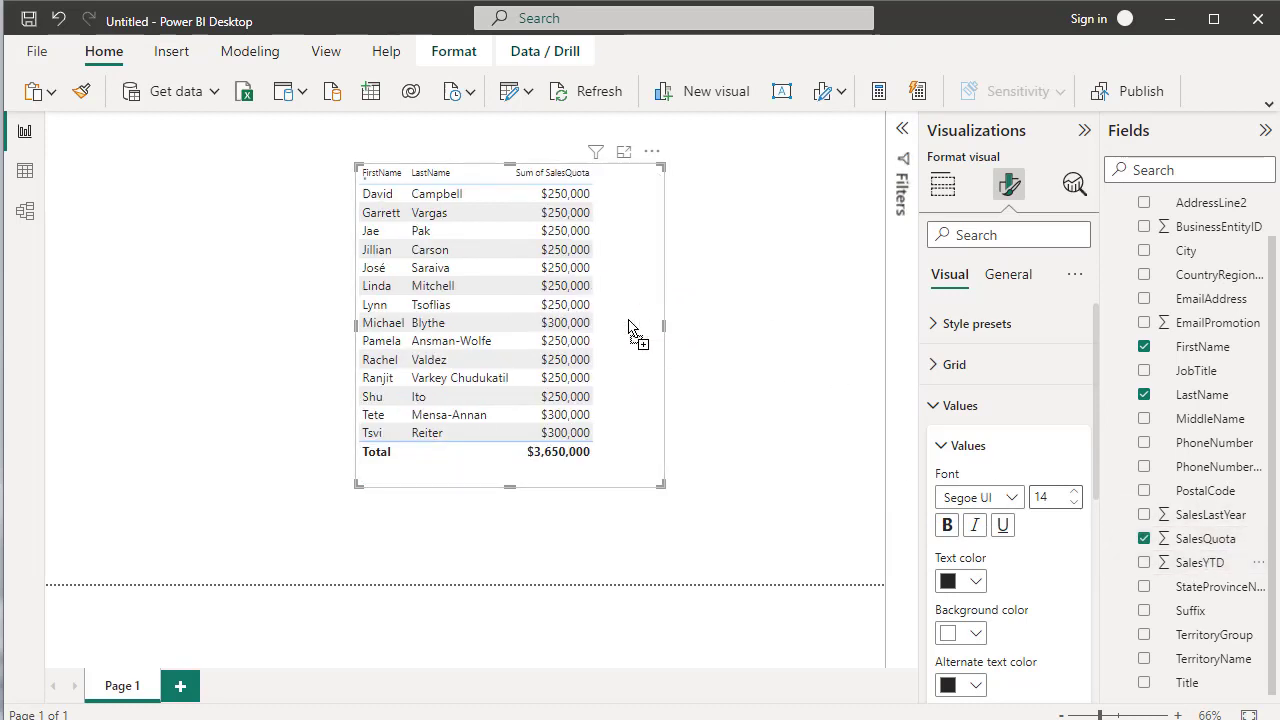
pyautogui.click(1144, 539)
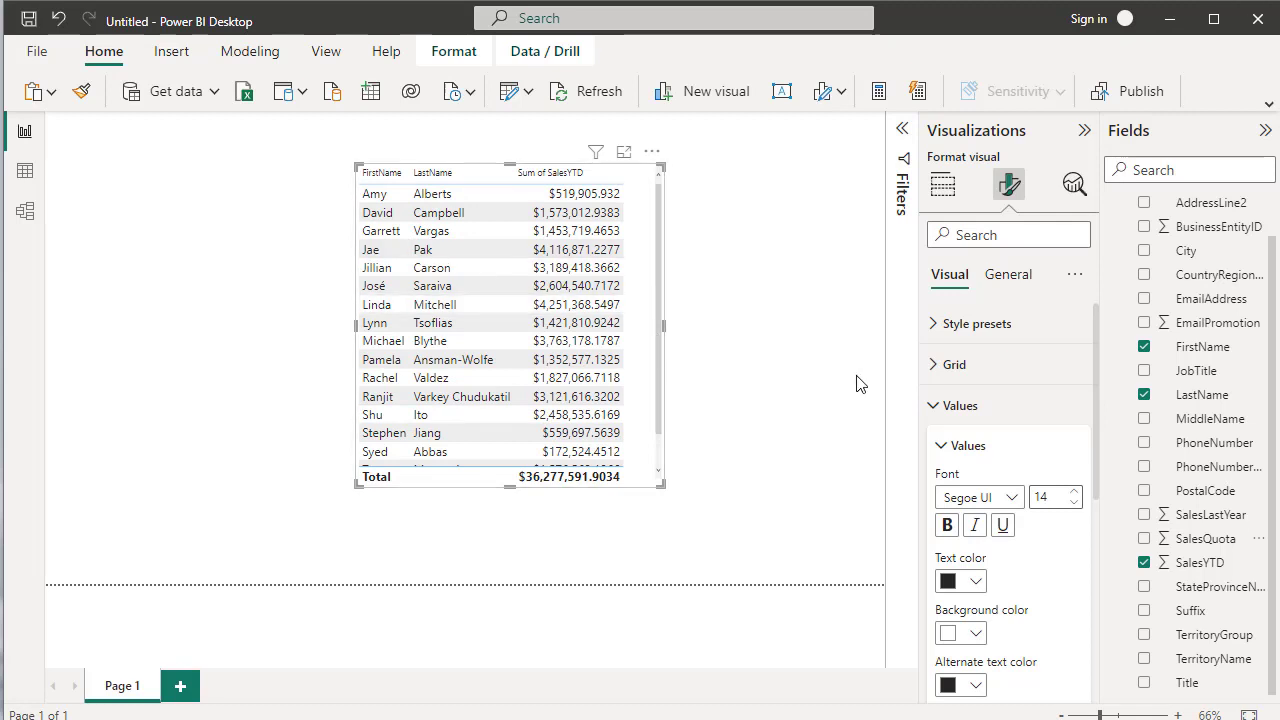
# - Add a card visual showing SalesYTD, shrink it, and place it to the right of the table
pyautogui.click(760, 462)
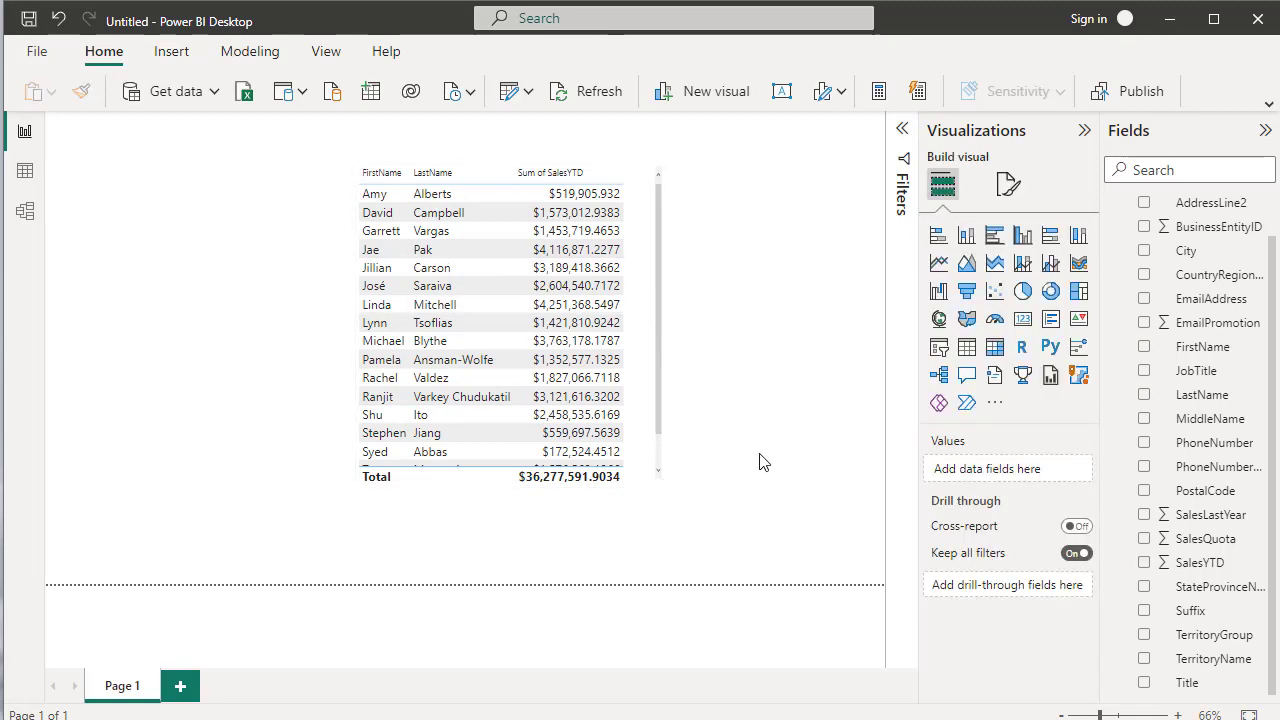
pyautogui.click(1024, 320)
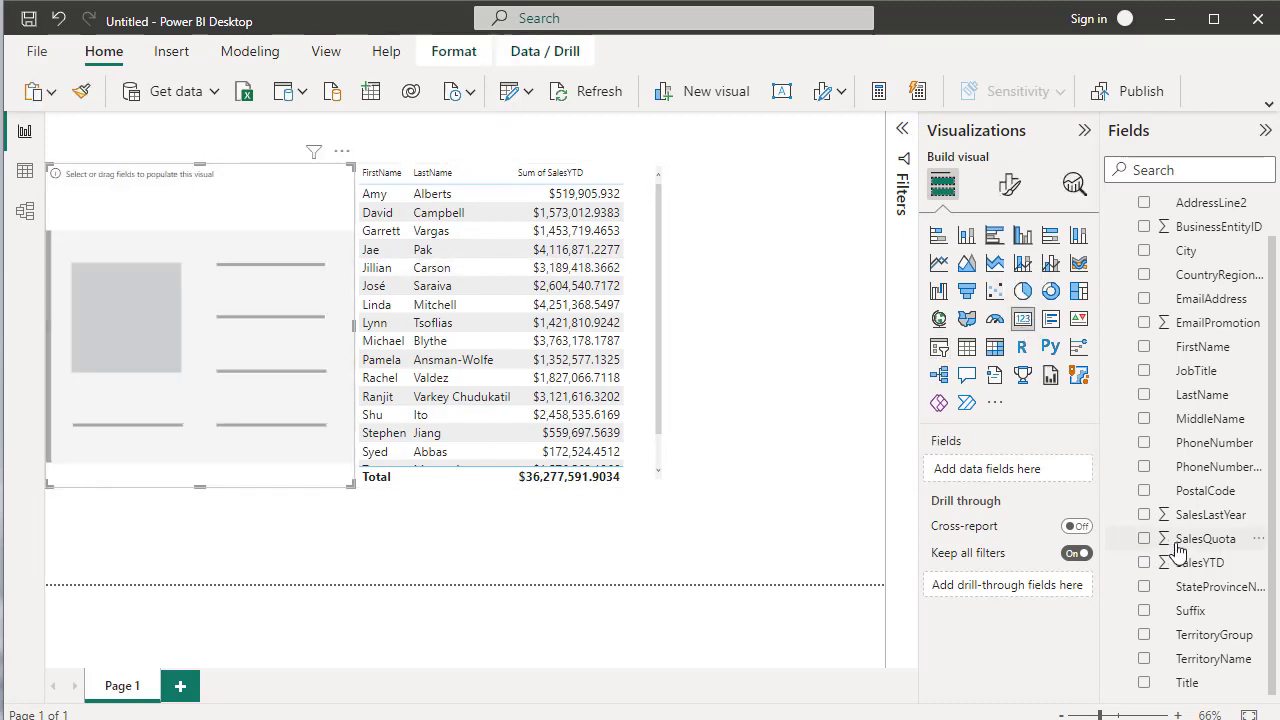
pyautogui.moveTo(1190, 566); pyautogui.dragTo(240, 330)
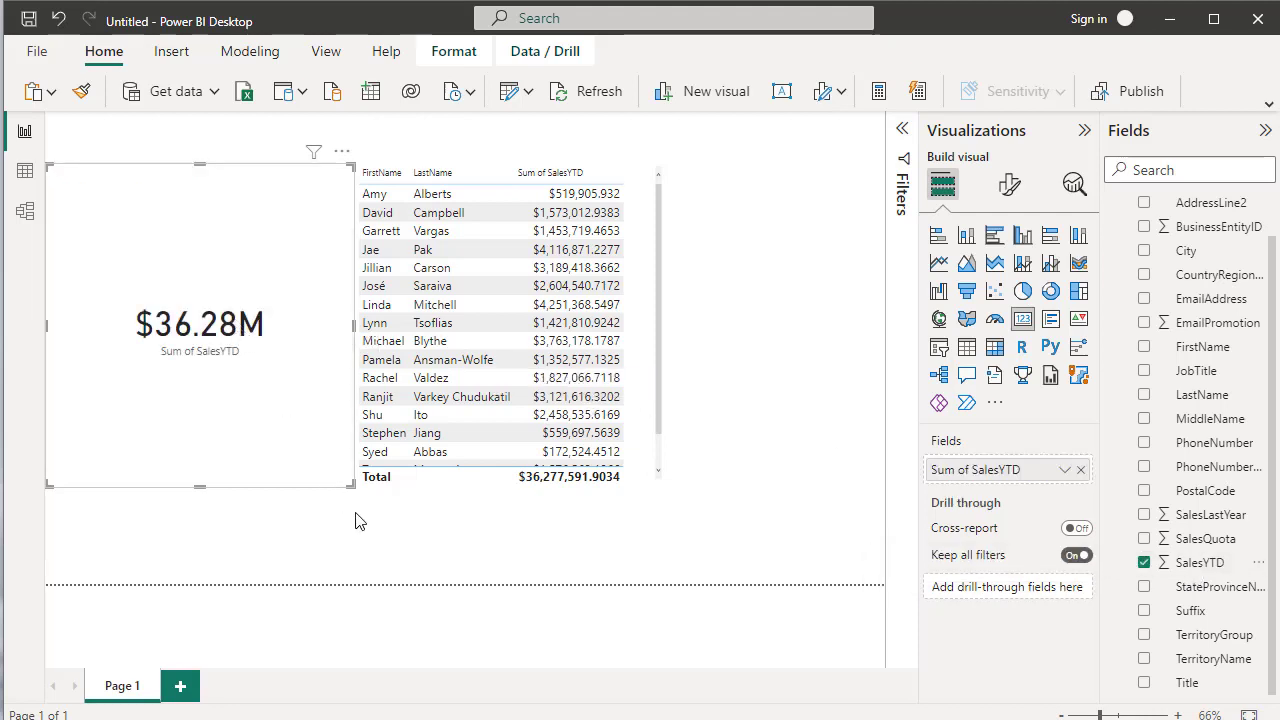
pyautogui.moveTo(354, 488); pyautogui.dragTo(826, 280)
pyautogui.click(812, 371)
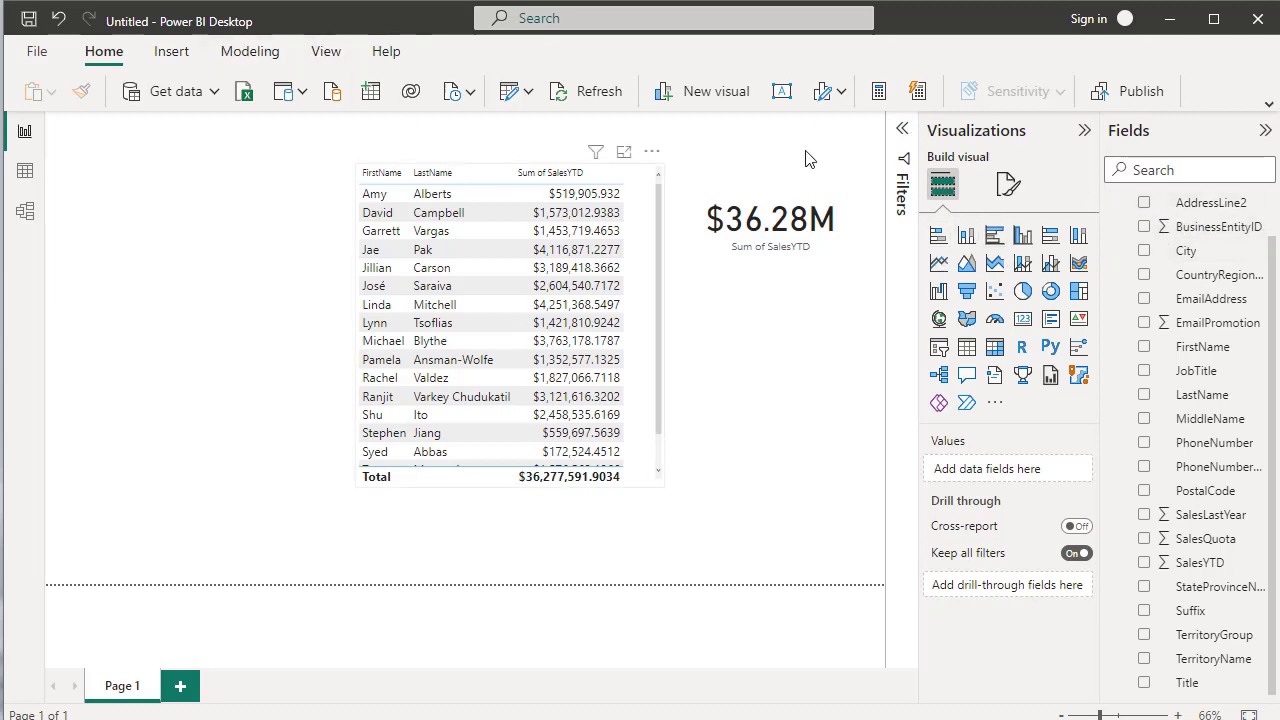
# - Start a new measure named Total Sale YTD in the Sales vSalesPerson table
pyautogui.moveTo(1272, 289); pyautogui.dragTo(1265, 135)
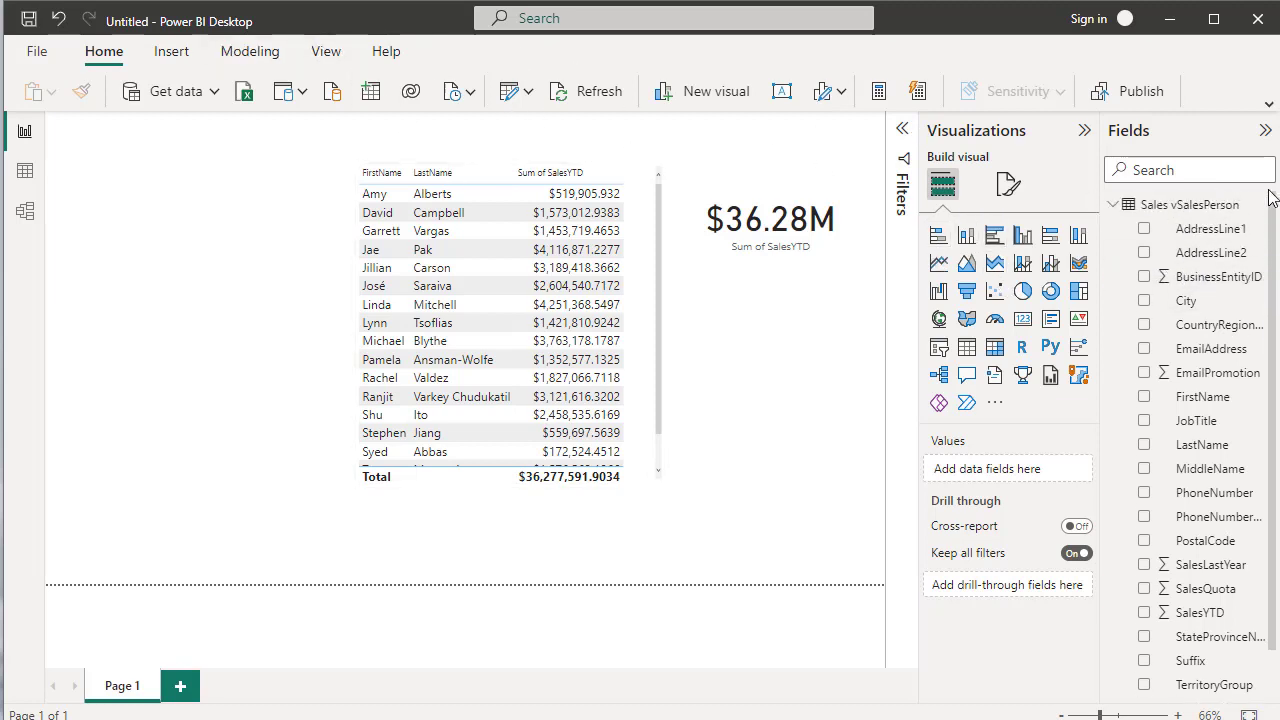
pyautogui.rightClick(1200, 205)
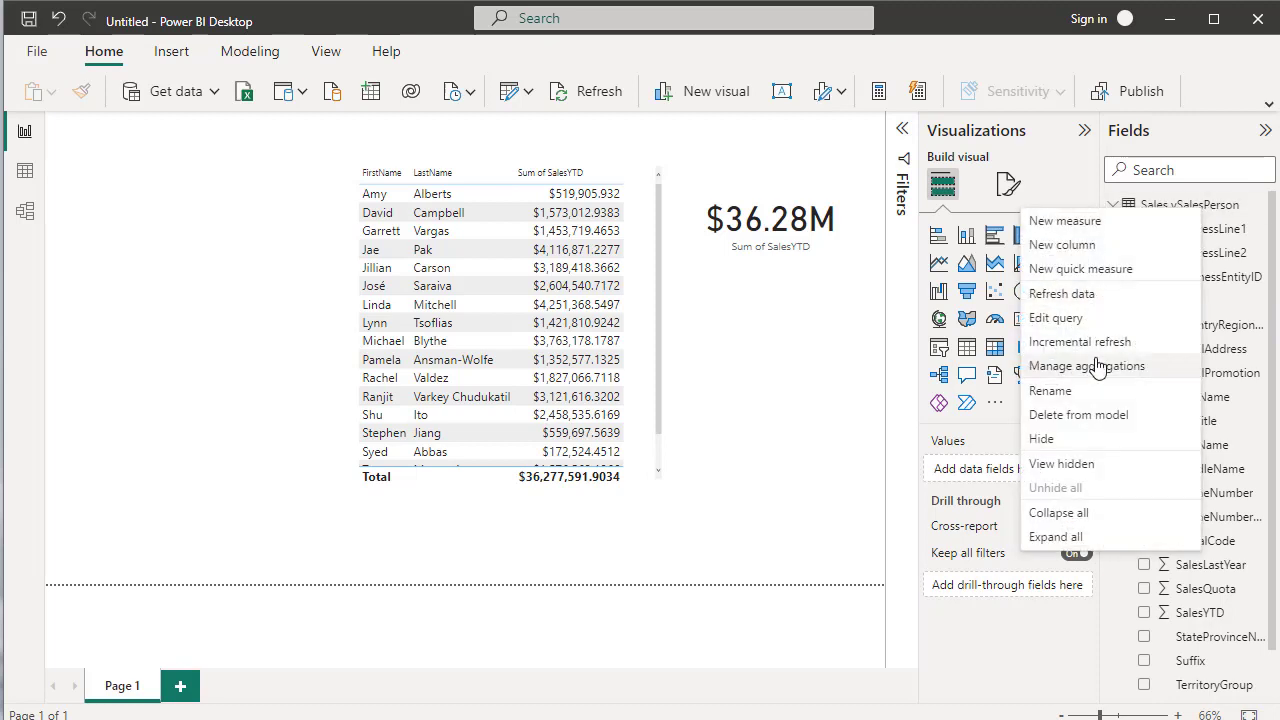
pyautogui.click(1092, 220)
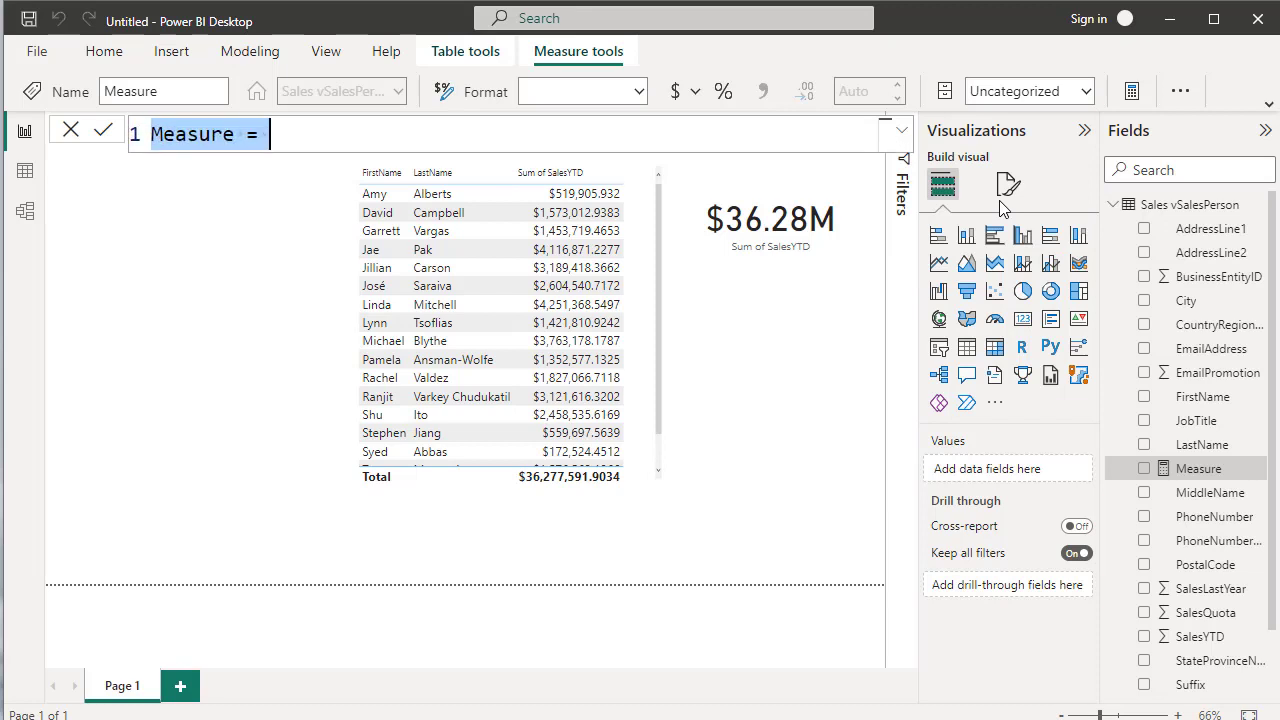
pyautogui.write('T')
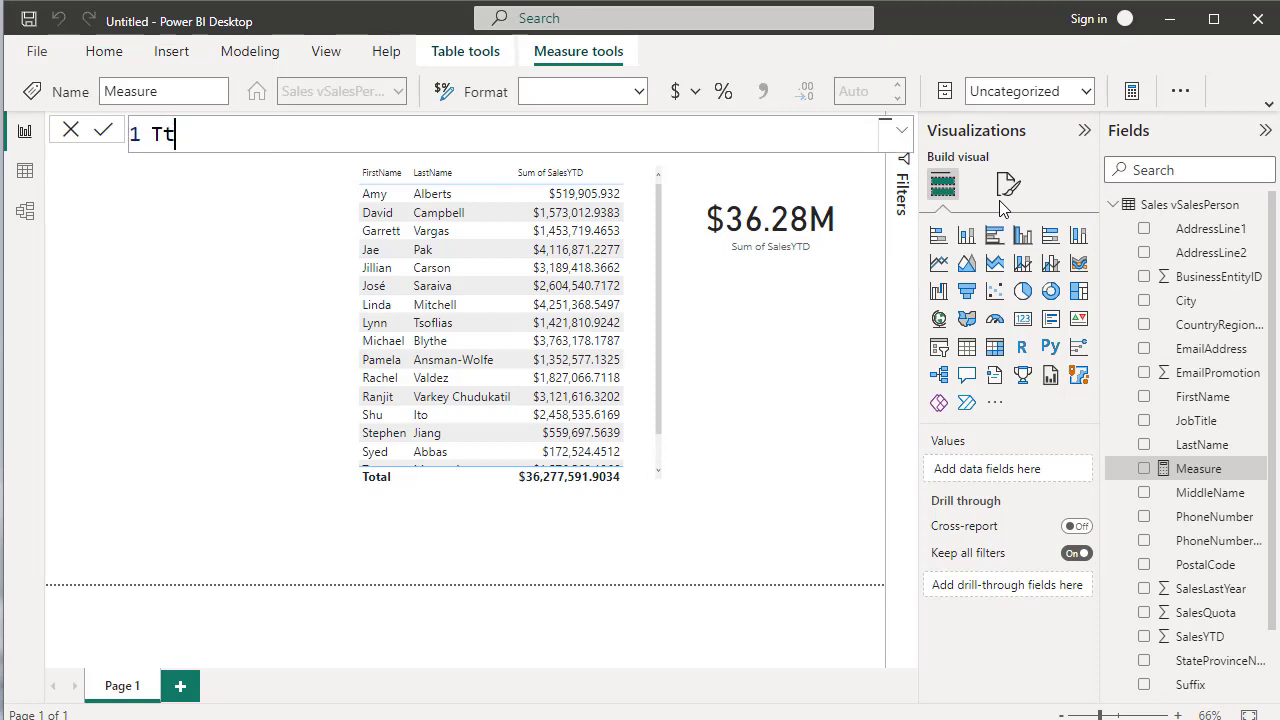
pyautogui.write('otal Sale YTD =')
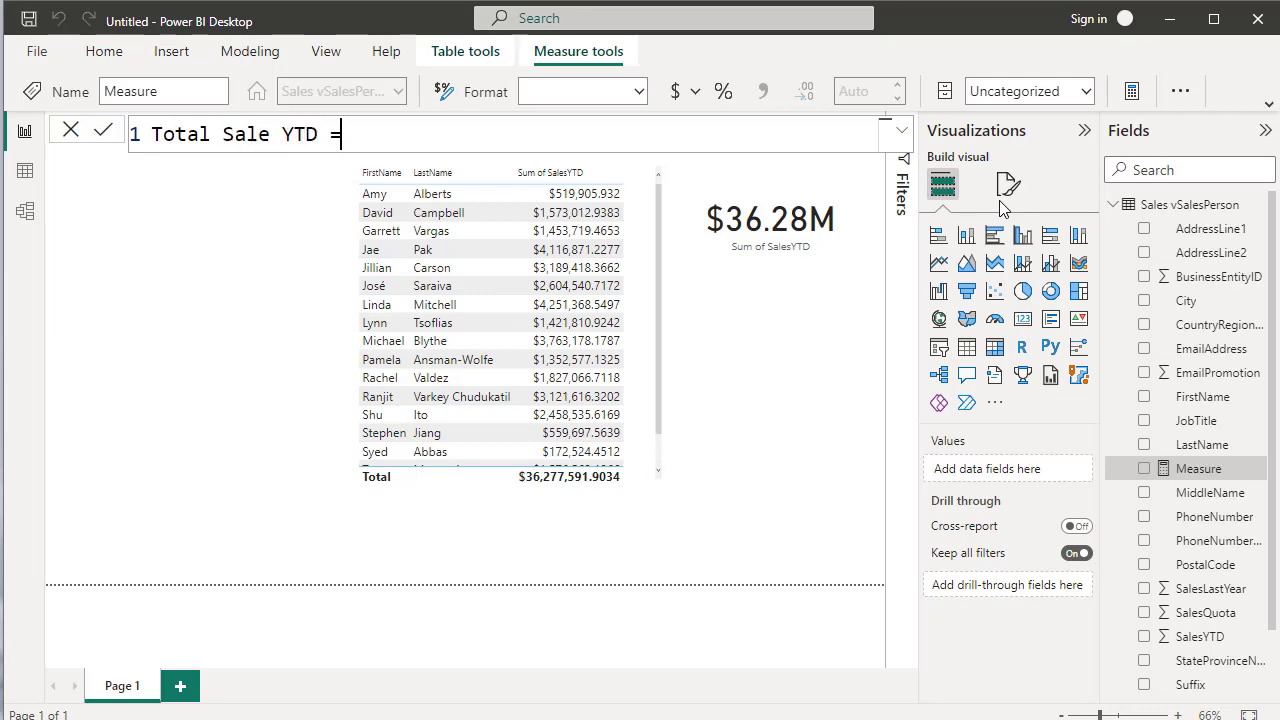
# - Define the Total Sale YTD measure as Sum('Sales vSalesPerson'[SalesYTD]) and commit it
pyautogui.write(' Sum')
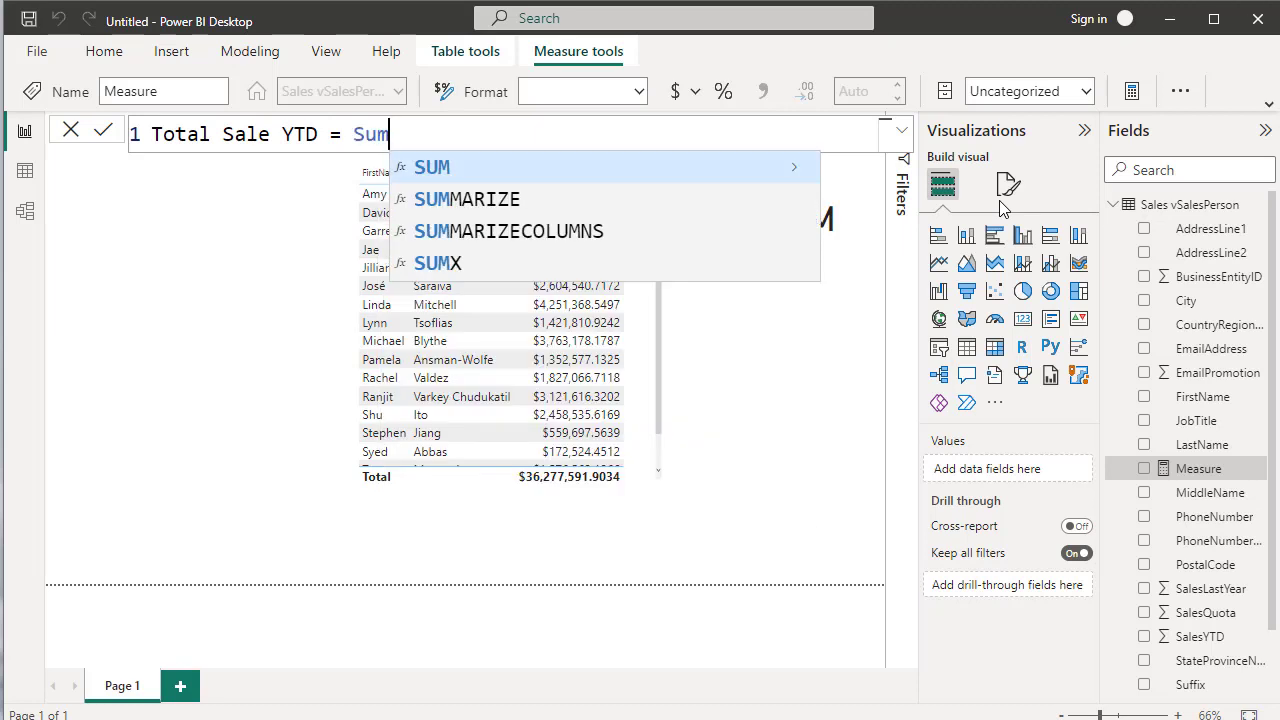
pyautogui.write('(')
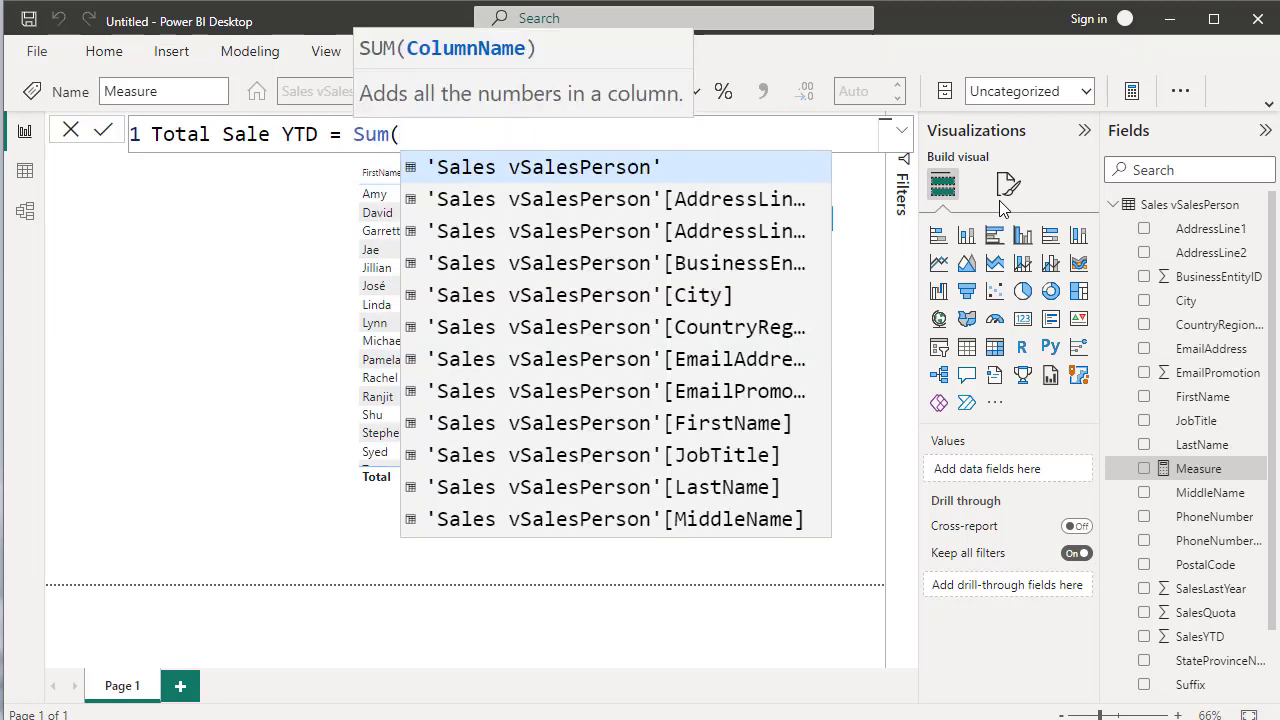
pyautogui.press('Down')
pyautogui.press('Down')
pyautogui.press('Down')
pyautogui.press('Down')
pyautogui.press('Down')
pyautogui.press('Down')
pyautogui.press('Down')
pyautogui.press('Down')
pyautogui.press('Down')
pyautogui.press('Down')
pyautogui.press('Down')
pyautogui.press('Down')
pyautogui.press('Down')
pyautogui.press('Down')
pyautogui.press('Down')
pyautogui.press('Down')
pyautogui.press('Down')
pyautogui.press('Down')
pyautogui.press('Down')
pyautogui.press('Down')
pyautogui.press('Up')
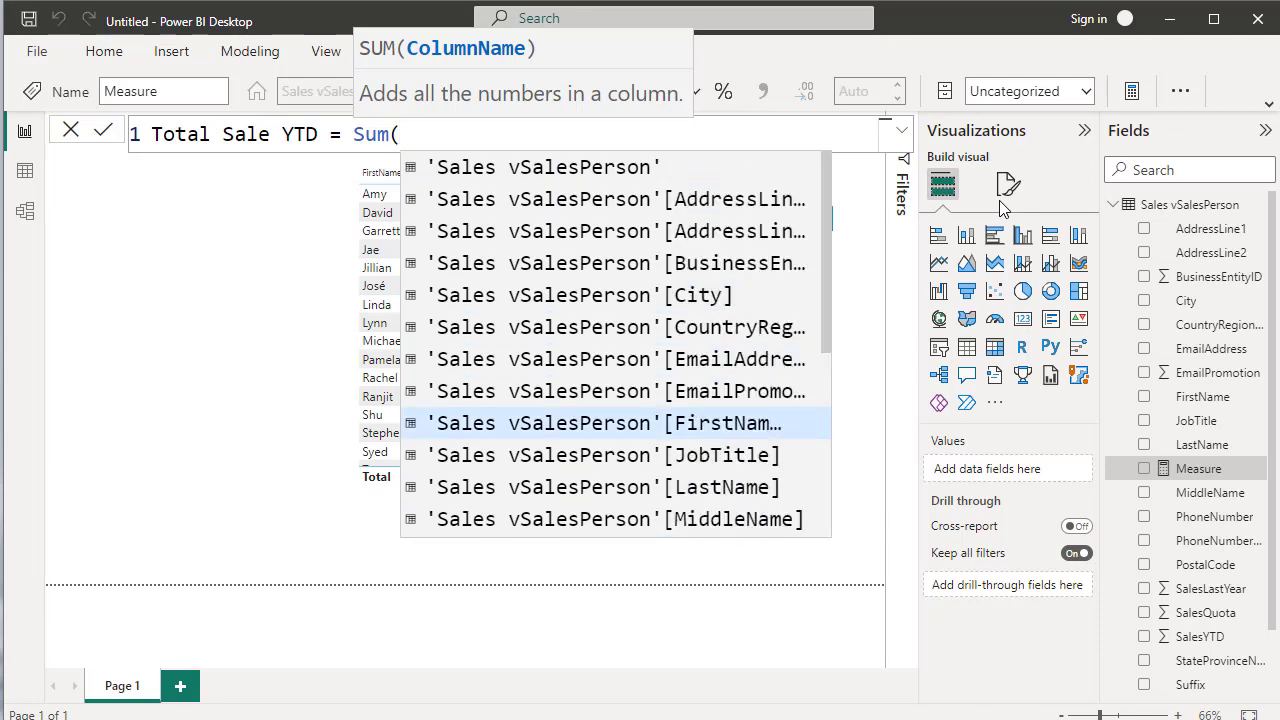
pyautogui.press('Up')
pyautogui.press('Up')
pyautogui.press('Up')
pyautogui.press('Up')
pyautogui.press('Up')
pyautogui.press('Up')
pyautogui.press('Up')
pyautogui.press('Up')
pyautogui.press('Up')
pyautogui.press('Up')
pyautogui.press('Up')
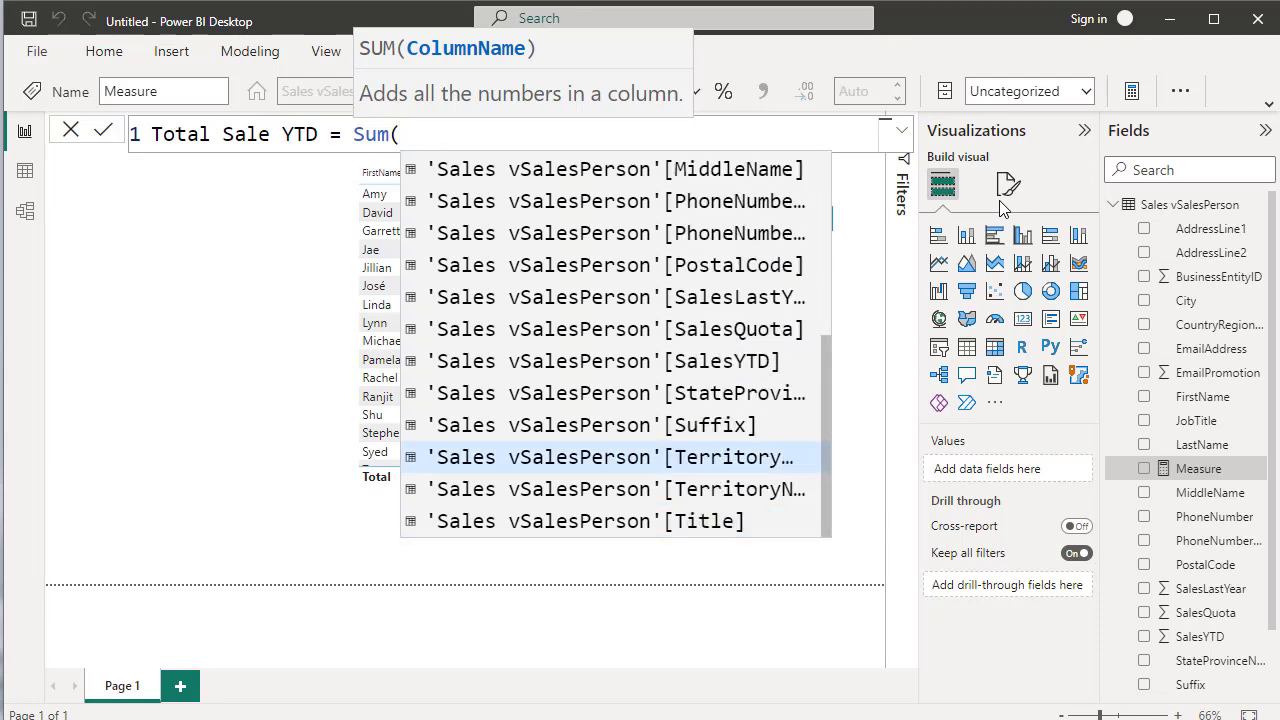
pyautogui.press('Down')
pyautogui.press('Up')
pyautogui.press('Up')
pyautogui.press('Up')
pyautogui.press('Up')
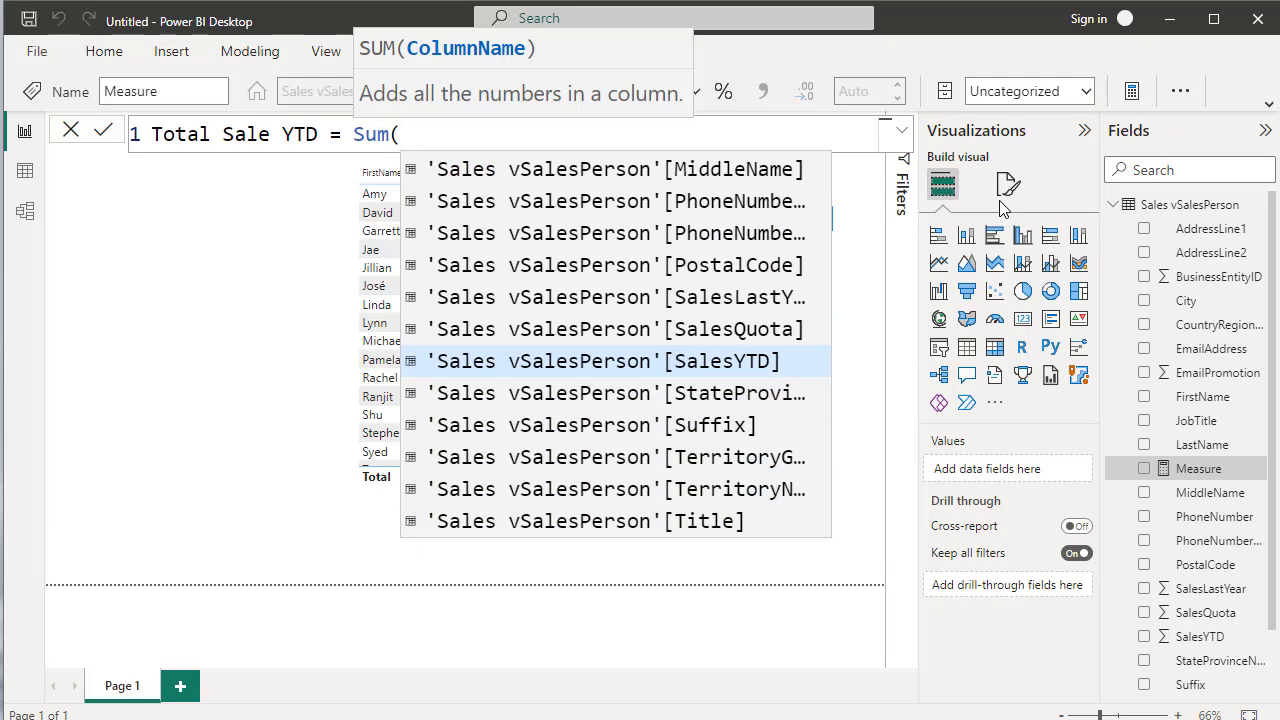
pyautogui.press('Tab')
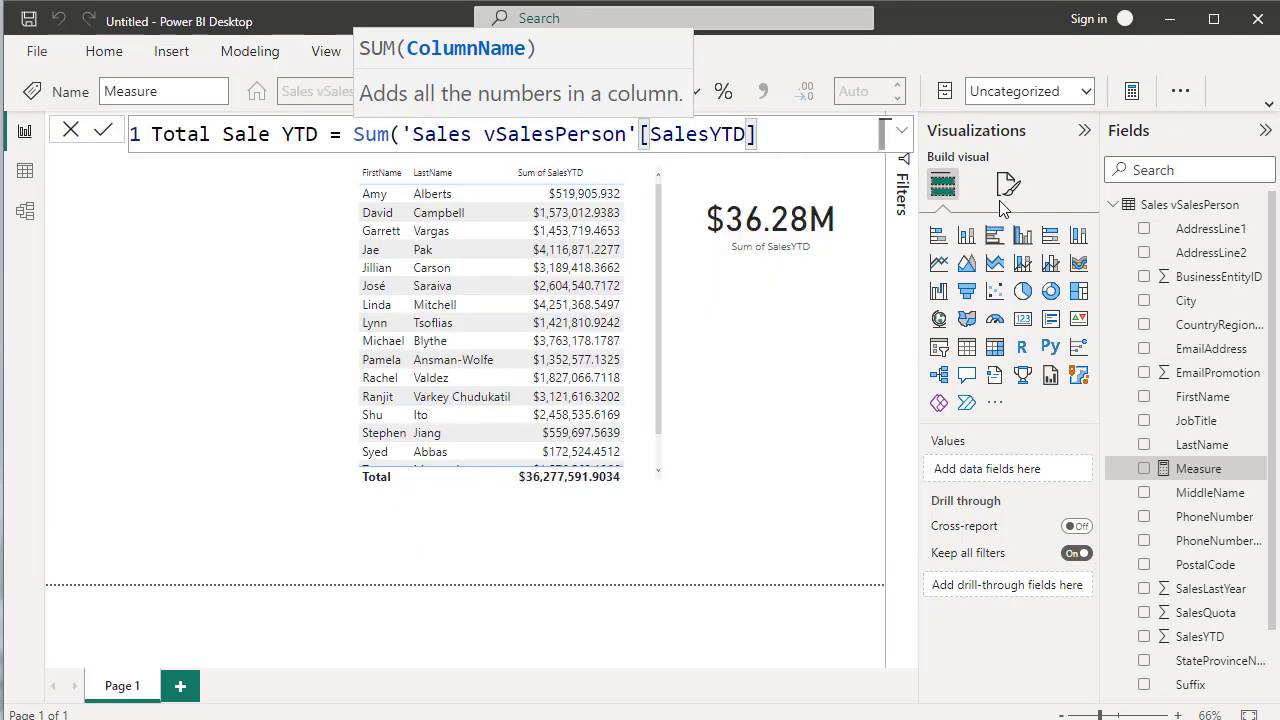
pyautogui.write(')')
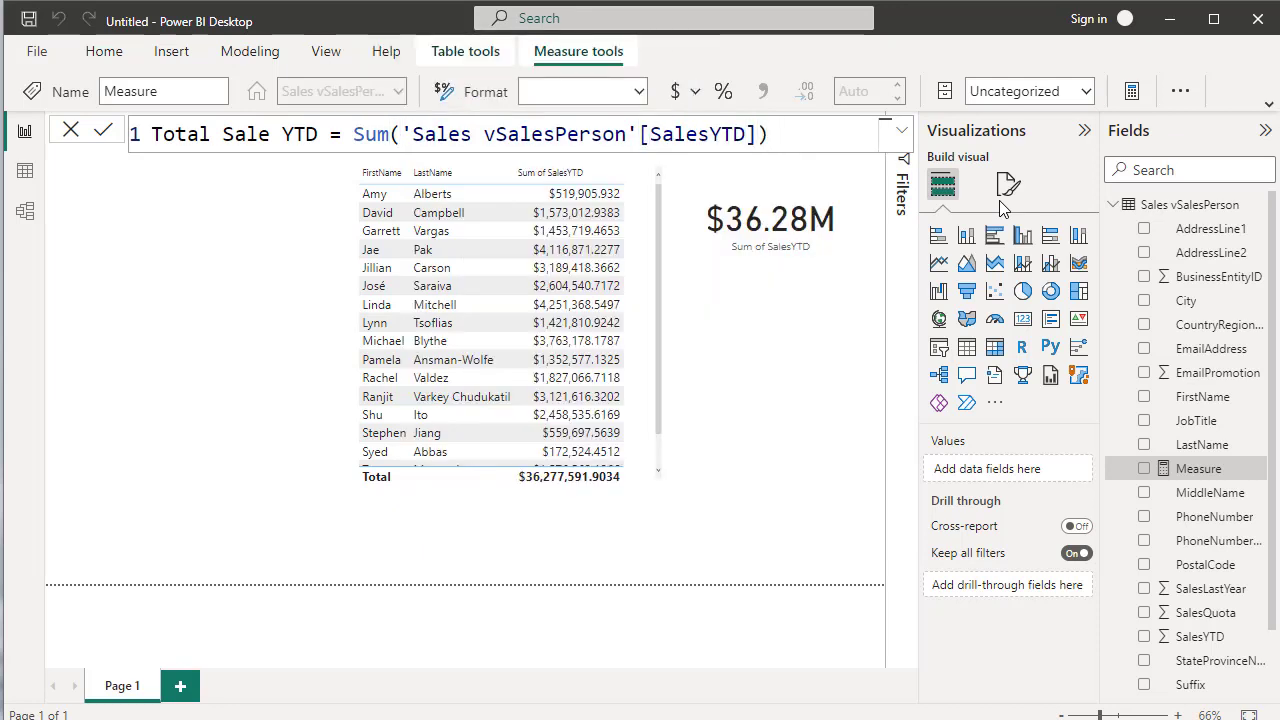
pyautogui.press('Return')
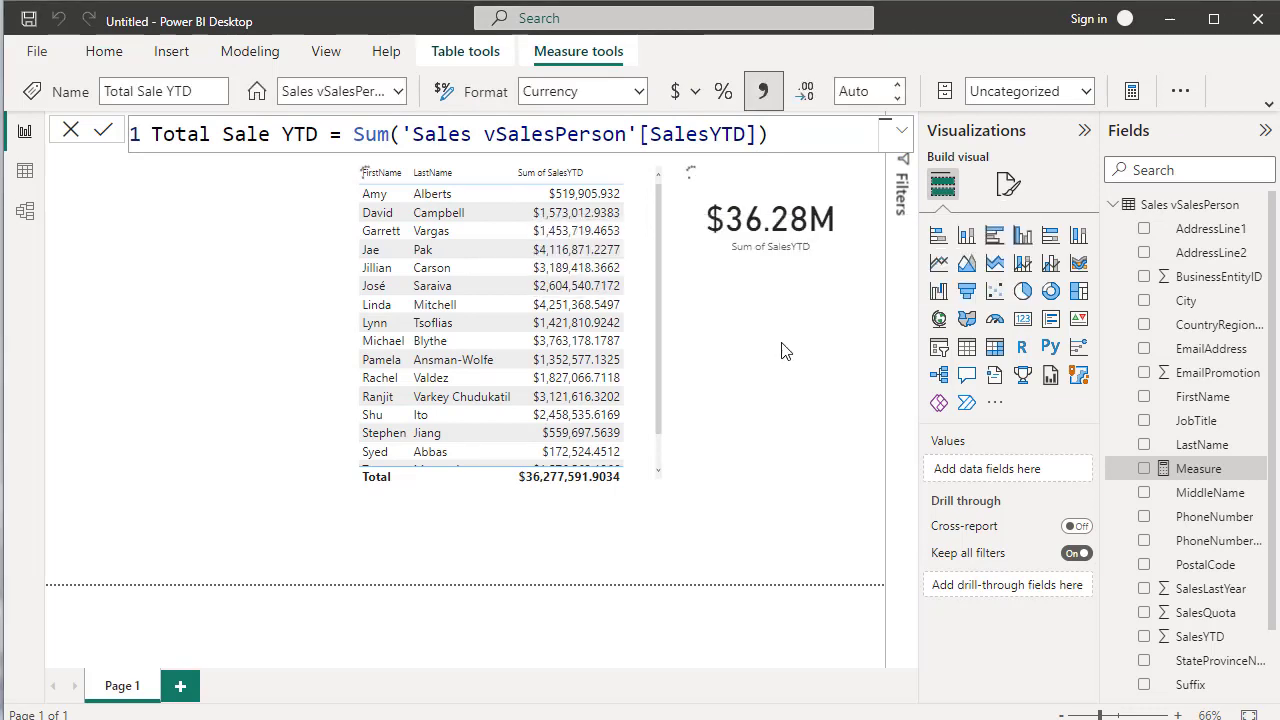
# - Add a card visual showing the Total Sale YTD measure, shrink it, and place it below the Sum of SalesYTD card
pyautogui.click(1023, 321)
pyautogui.click(1024, 325)
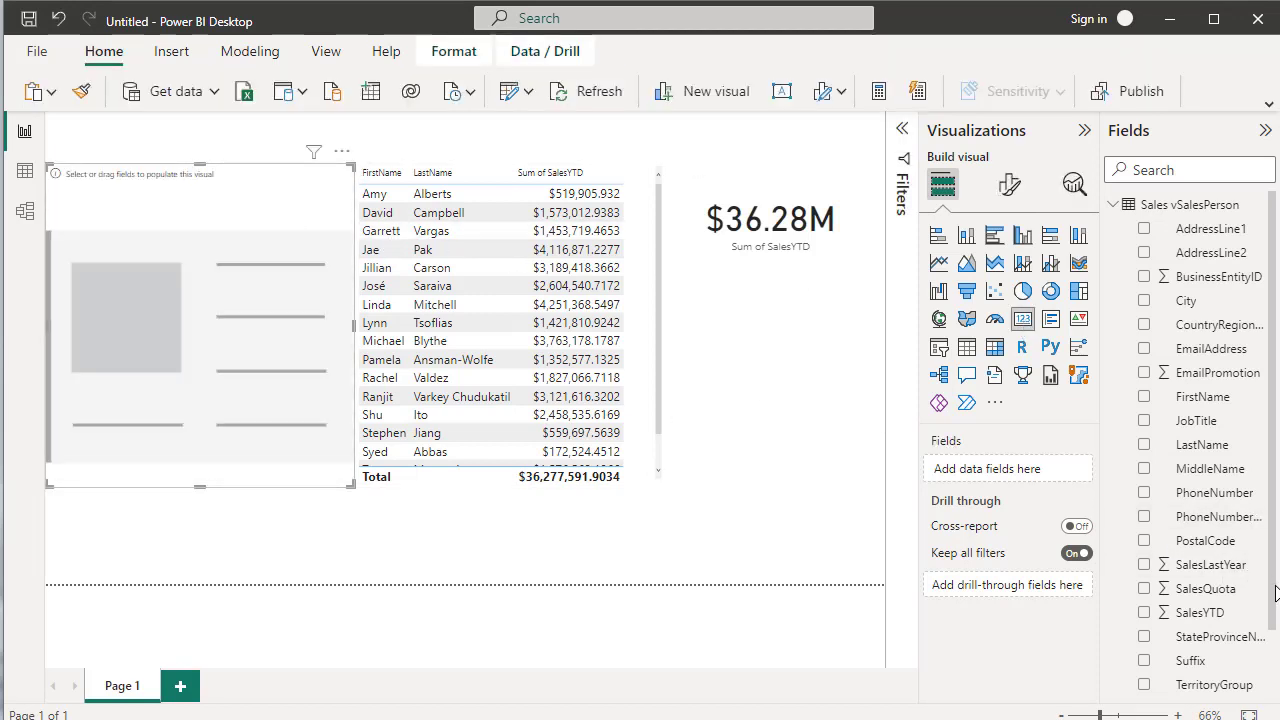
pyautogui.scroll(-1, 1276, 624)
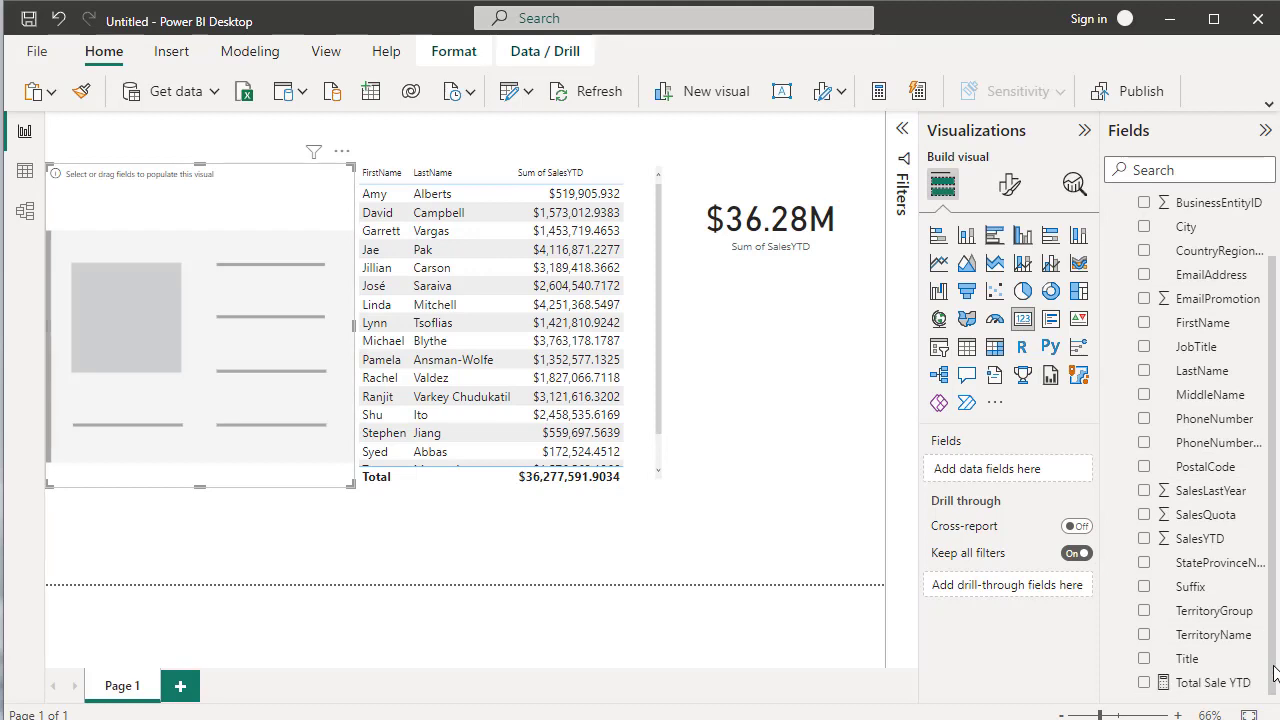
pyautogui.moveTo(1216, 684); pyautogui.dragTo(189, 351)
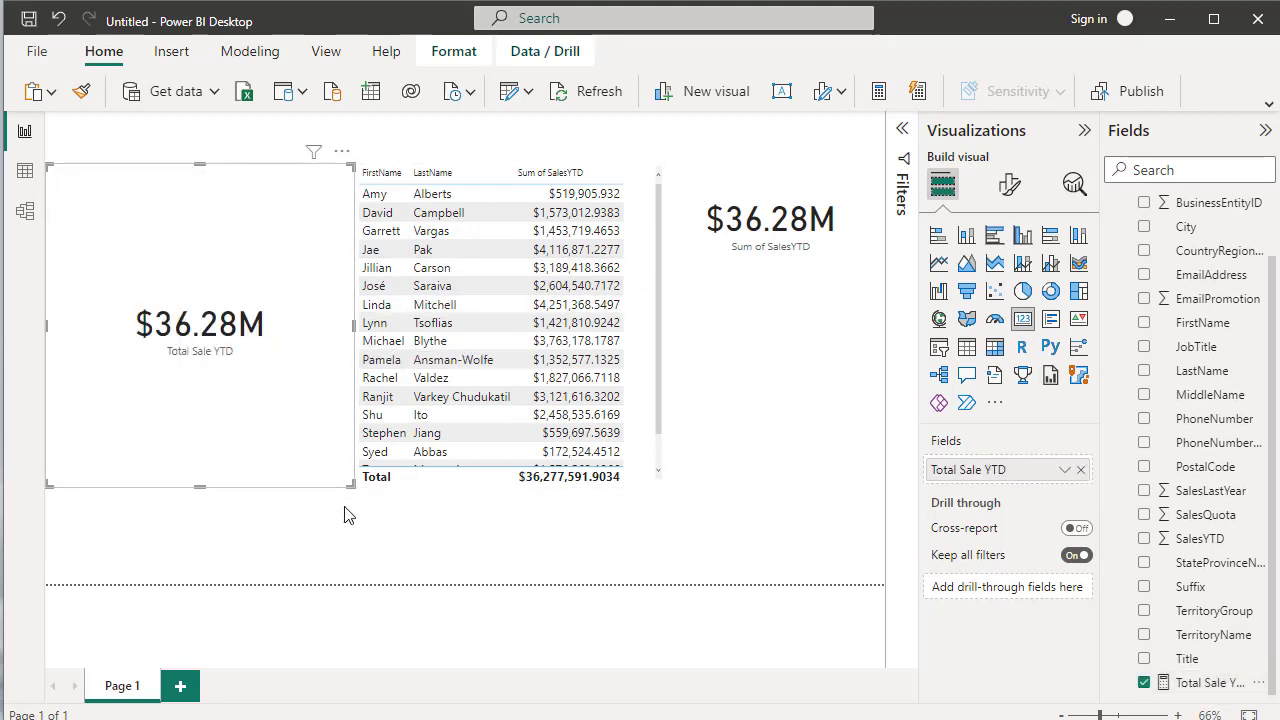
pyautogui.moveTo(353, 486); pyautogui.dragTo(862, 393)
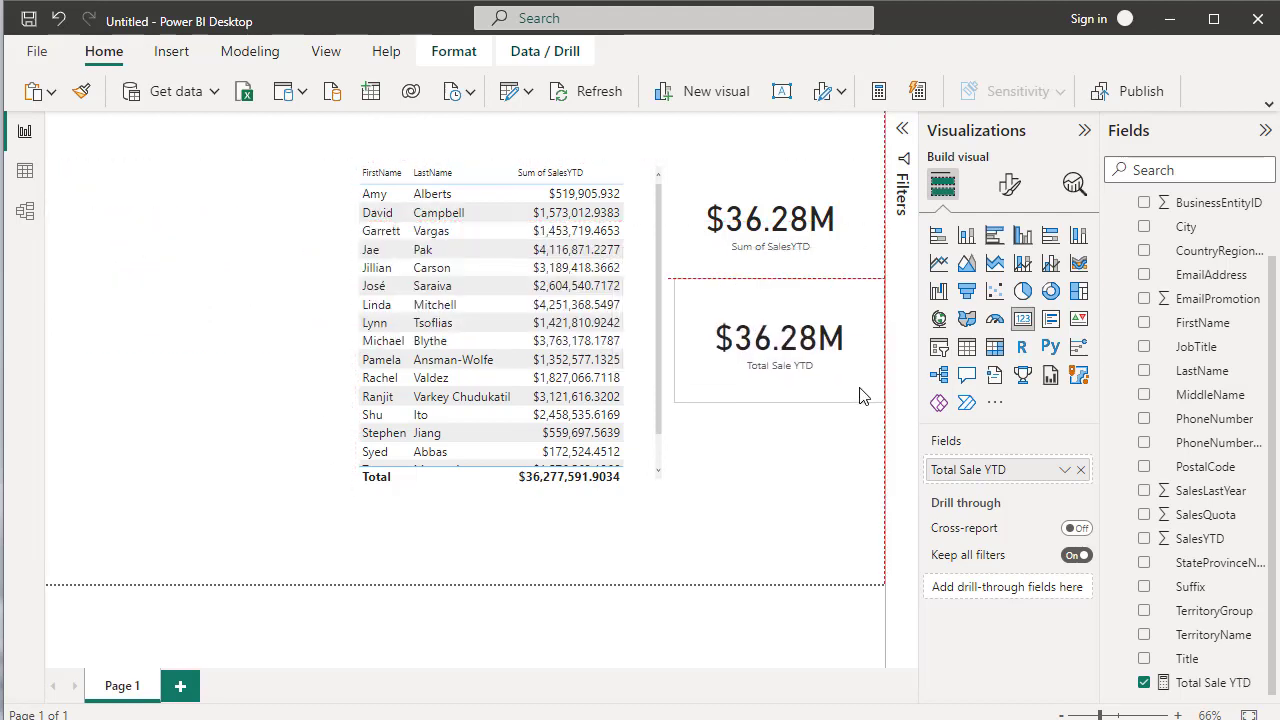
# - Delete the Sum of SalesYTD card and move the Total Sale YTD card up into its place
pyautogui.click(811, 200)
pyautogui.click(815, 312)
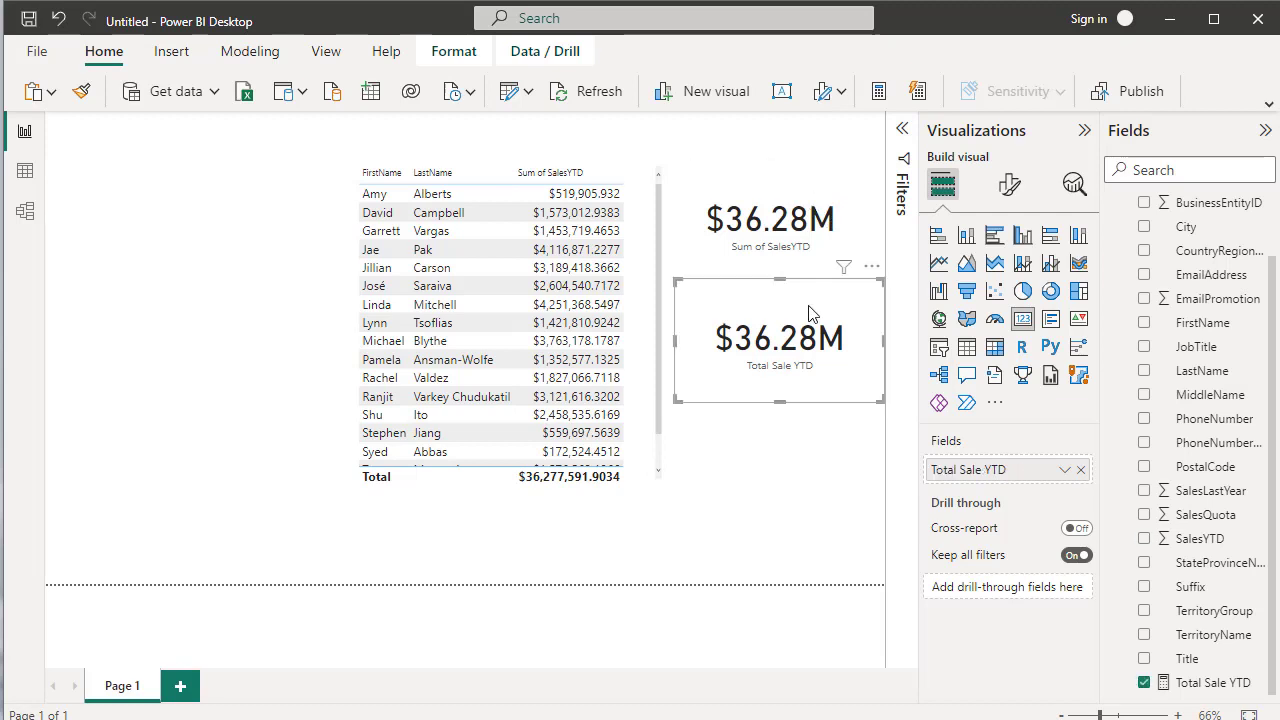
pyautogui.click(790, 192)
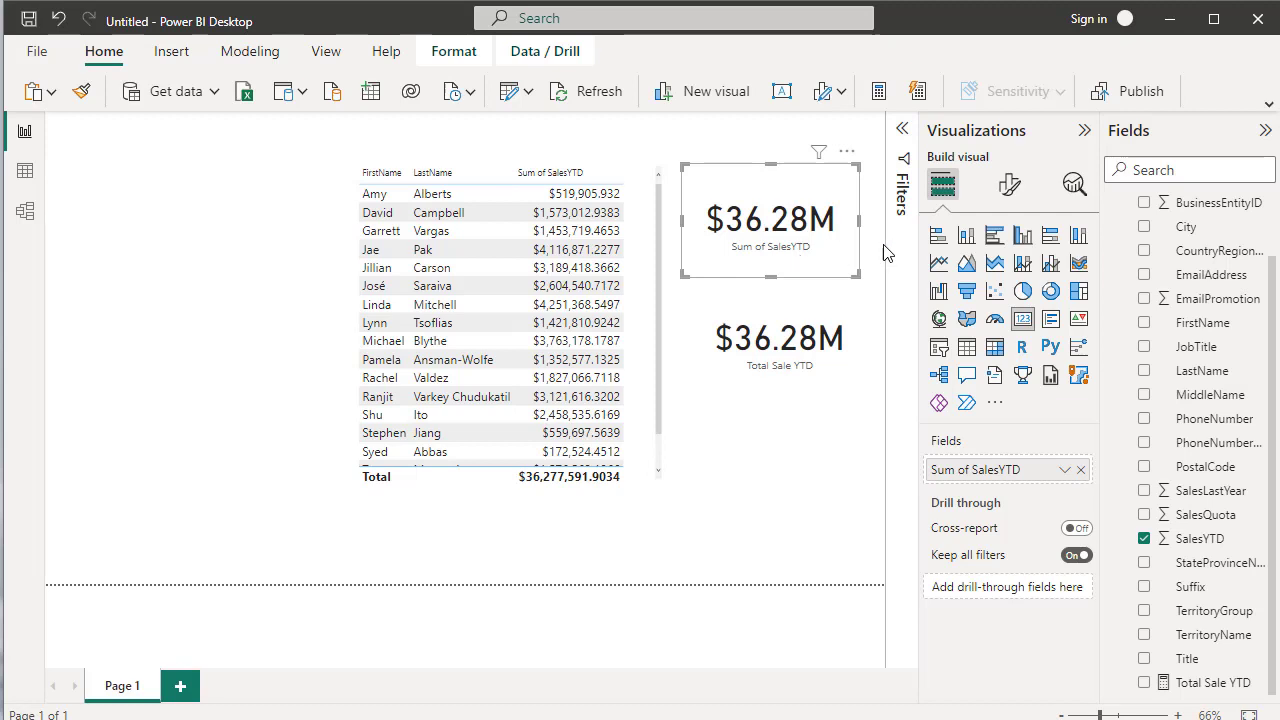
pyautogui.click(845, 381)
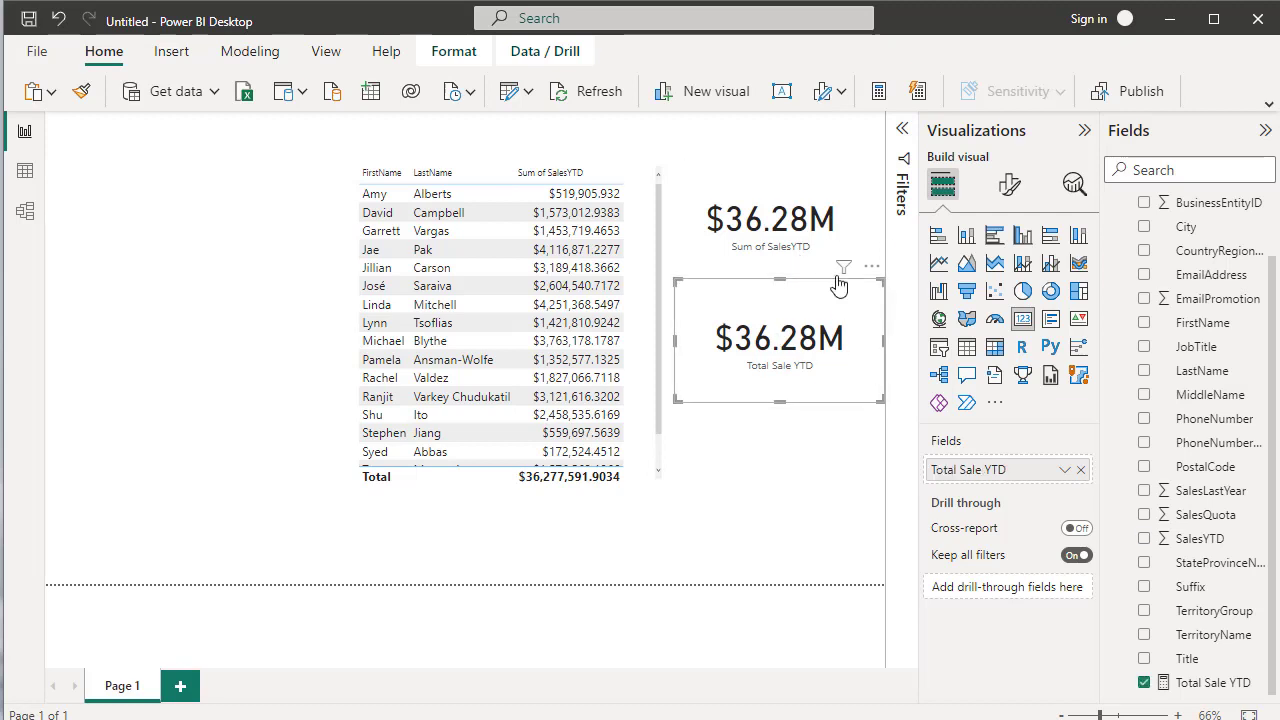
pyautogui.click(851, 197)
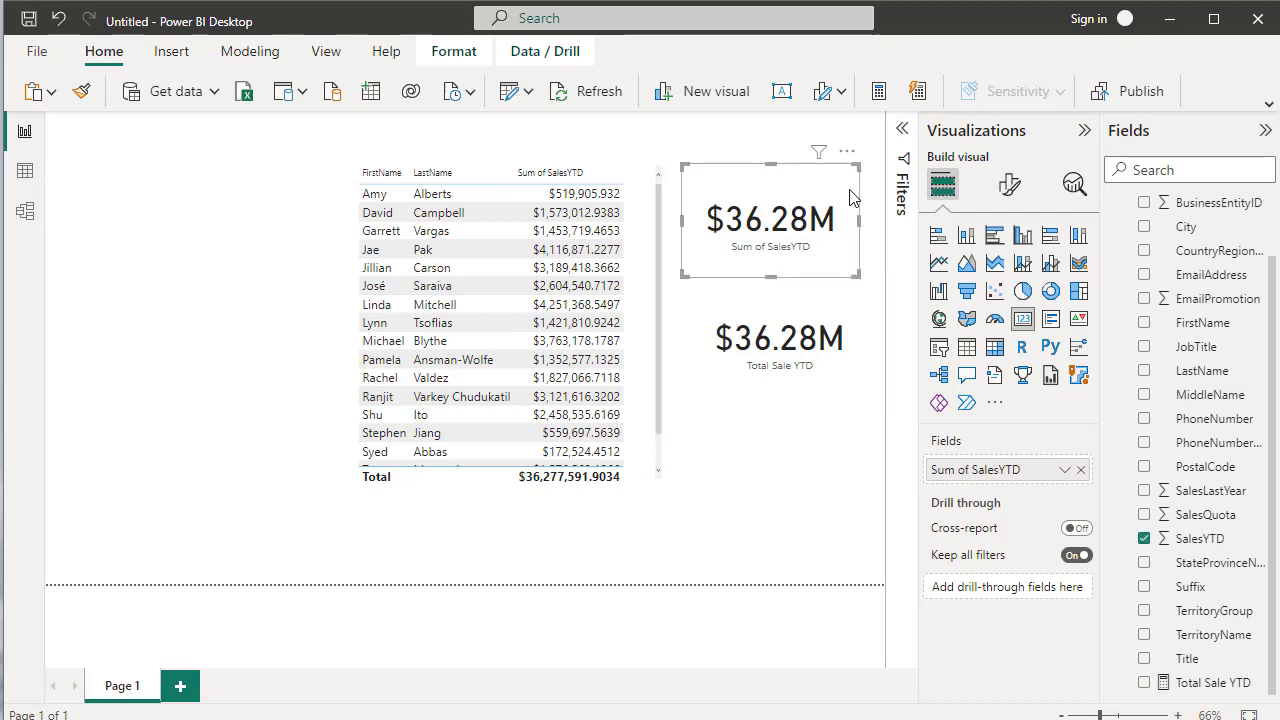
pyautogui.press('Delete')
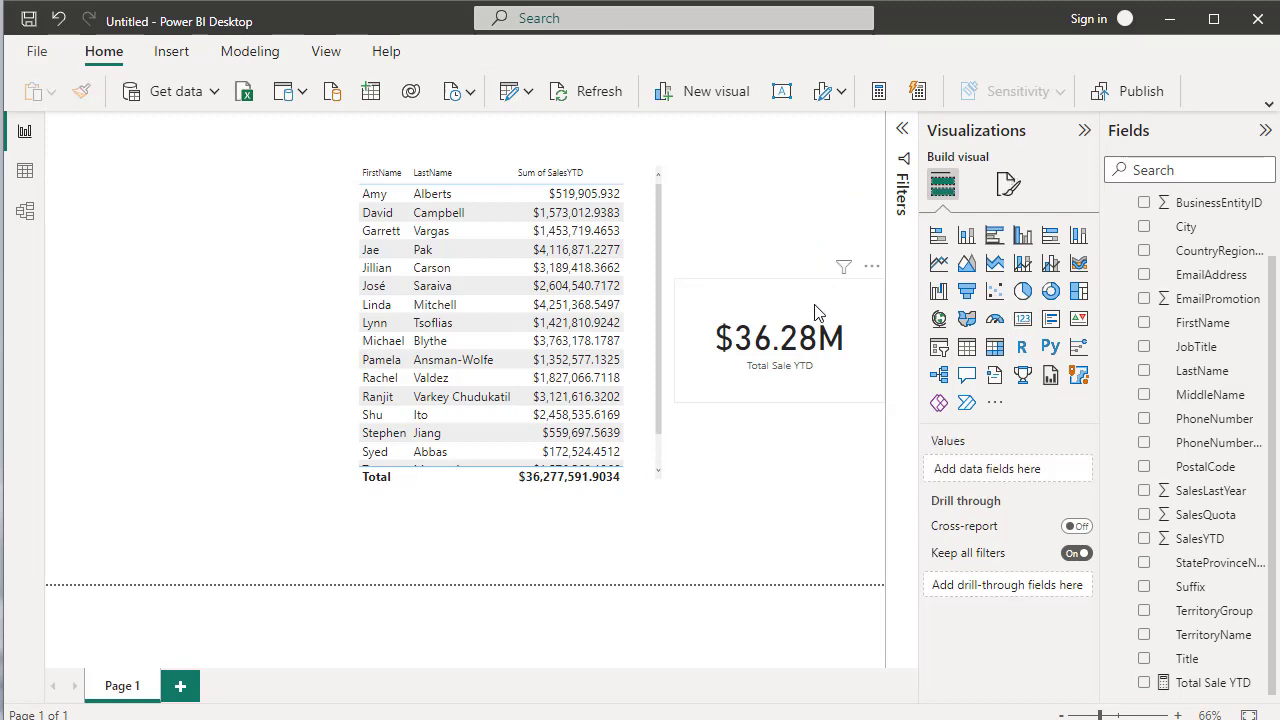
pyautogui.moveTo(824, 204); pyautogui.dragTo(822, 200)
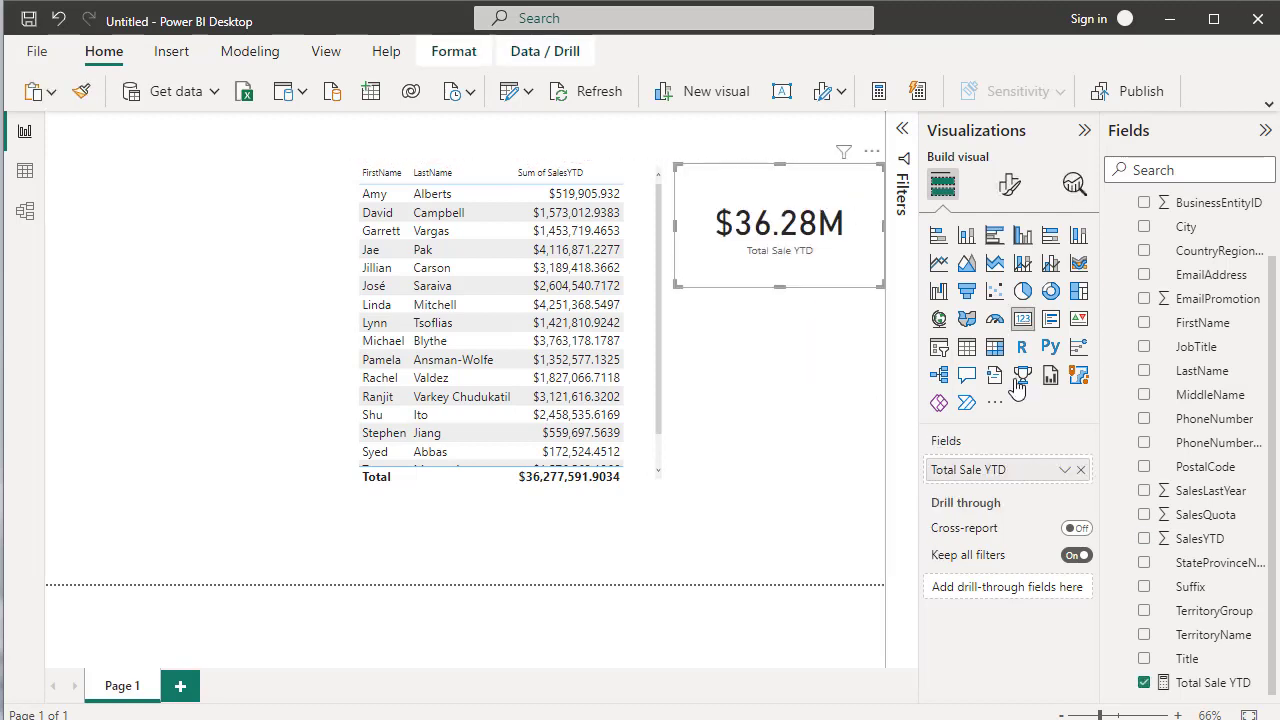
pyautogui.click(800, 394)
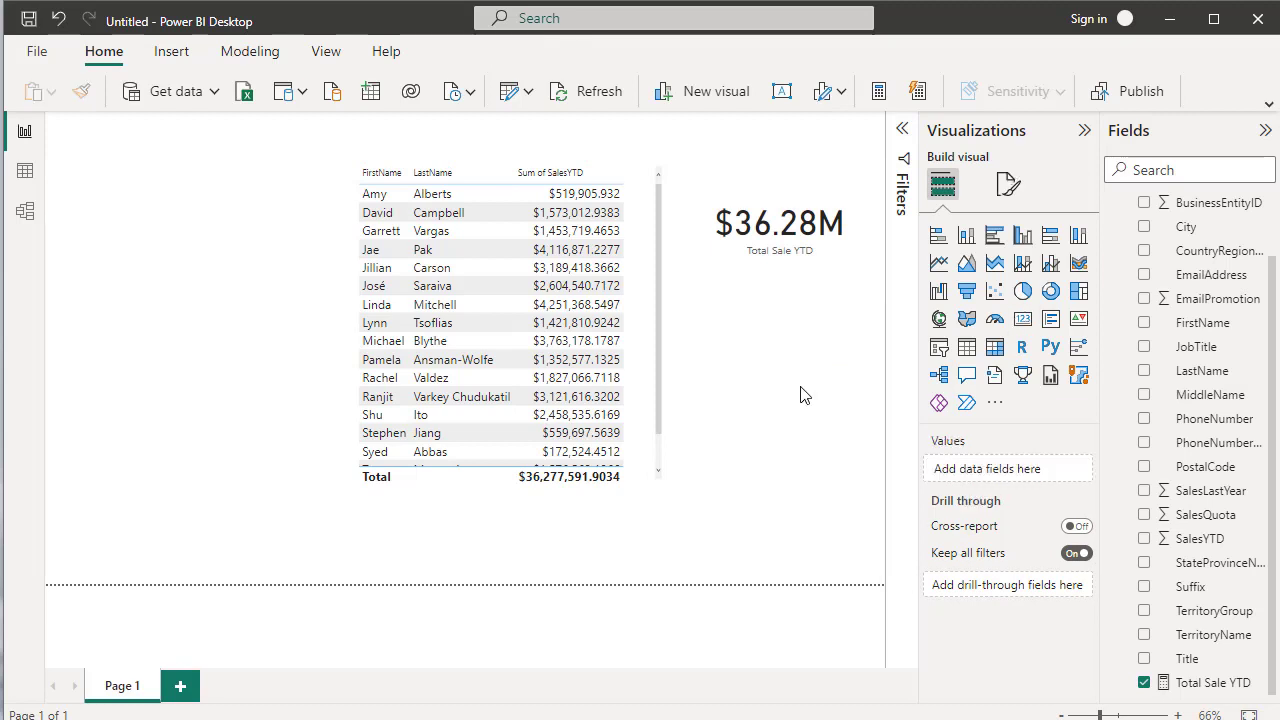
# - Add a JobTitle slicer, shrink it to fit its list, and place it to the left of the salesperson table
pyautogui.click(938, 350)
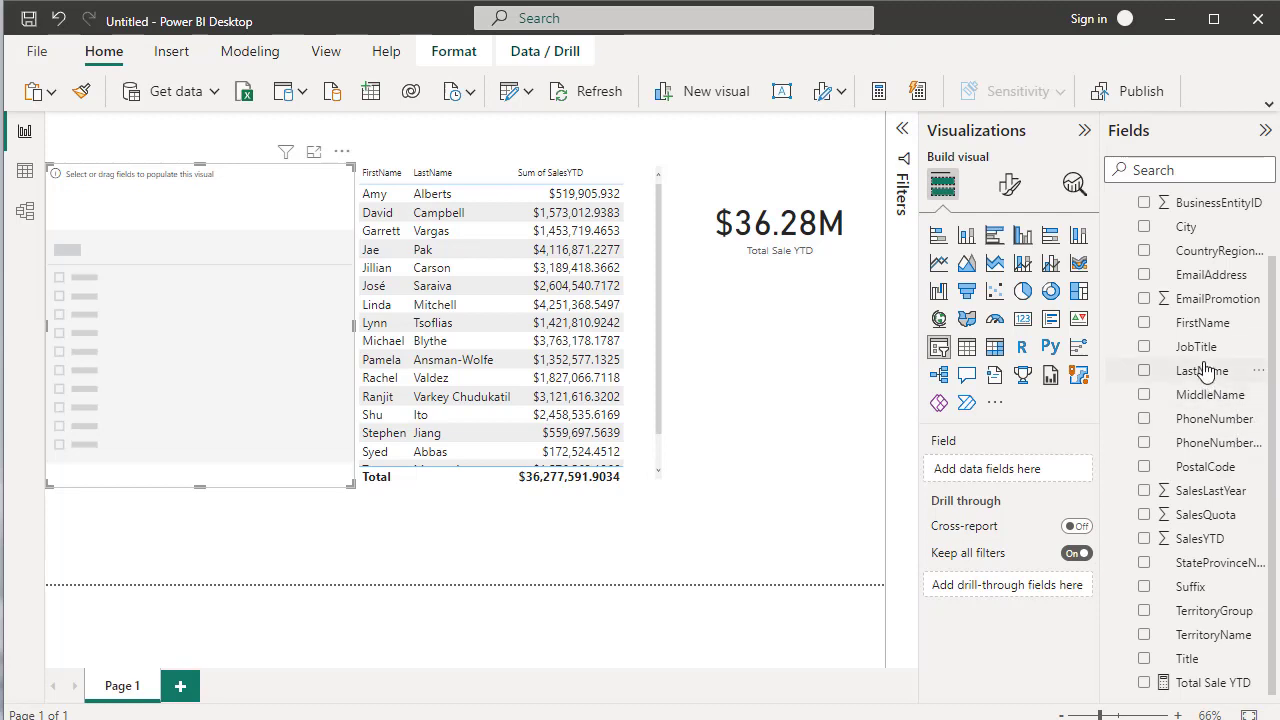
pyautogui.moveTo(1200, 355); pyautogui.dragTo(255, 357)
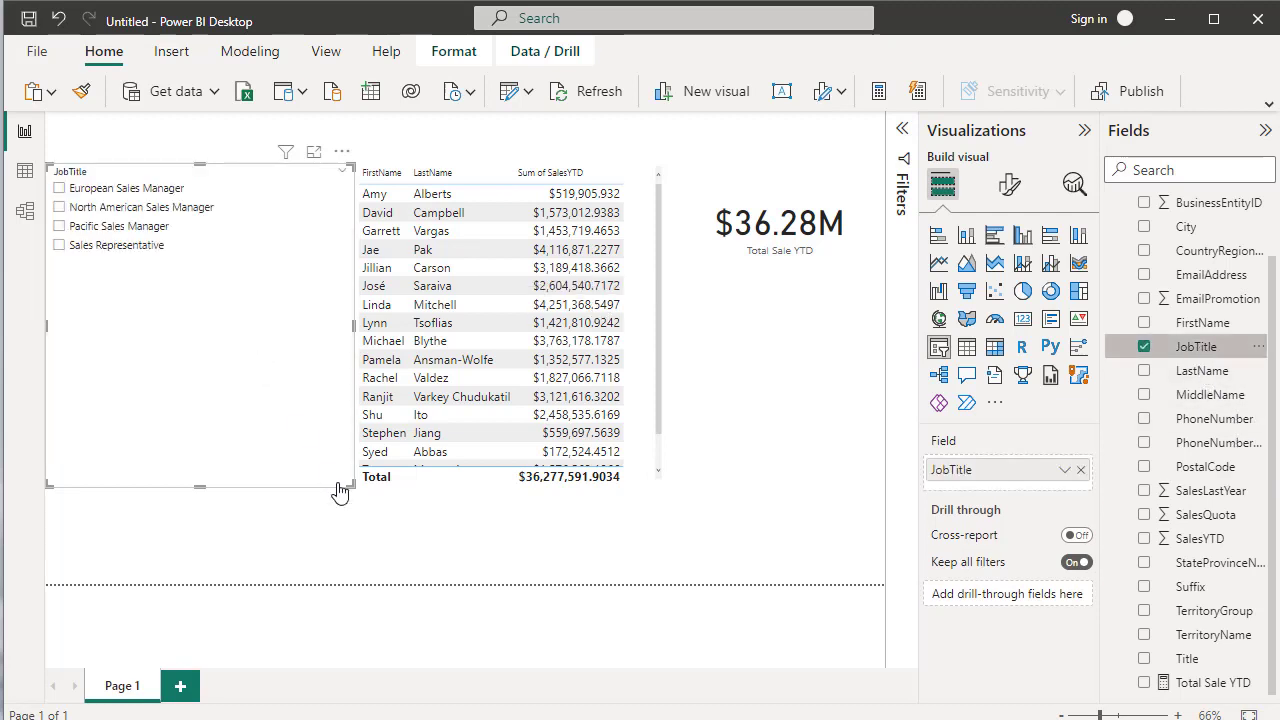
pyautogui.moveTo(352, 486); pyautogui.dragTo(268, 265)
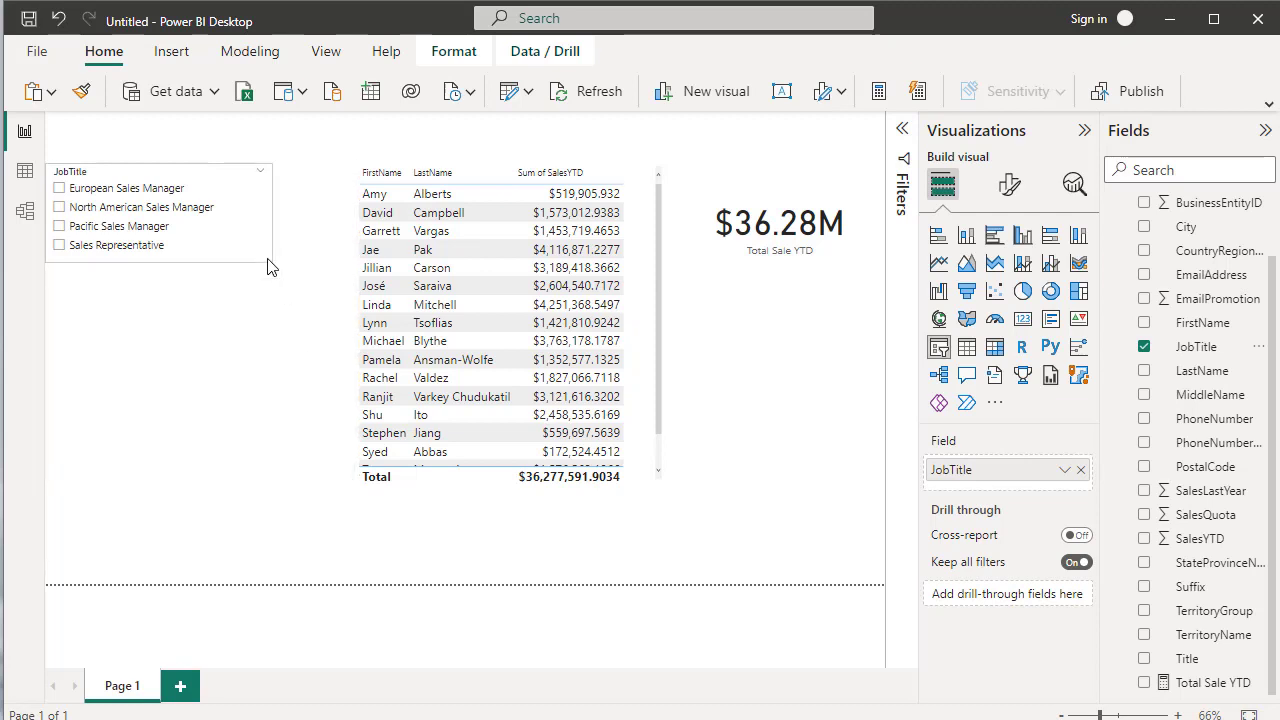
pyautogui.moveTo(186, 186); pyautogui.dragTo(234, 200)
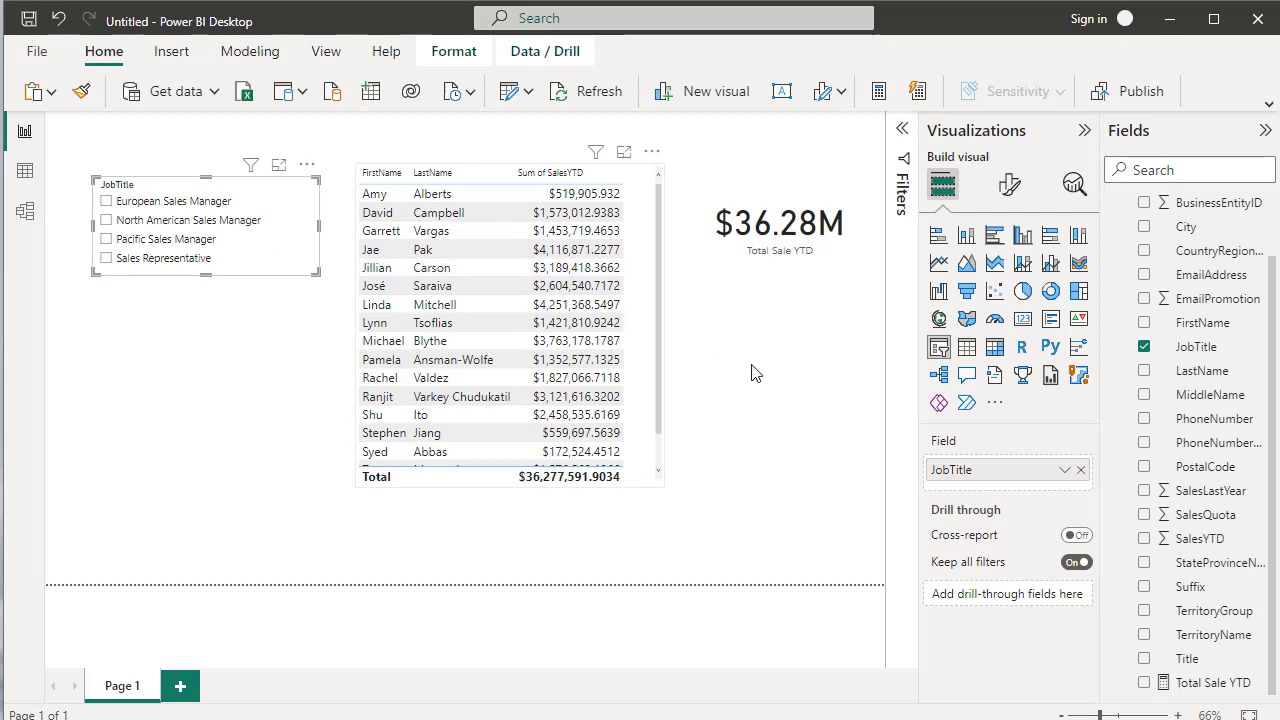
# - Filter the report by North American Sales Manager in the JobTitle slicer, and switch the selection to Pacific Sales Manager
pyautogui.click(107, 222)
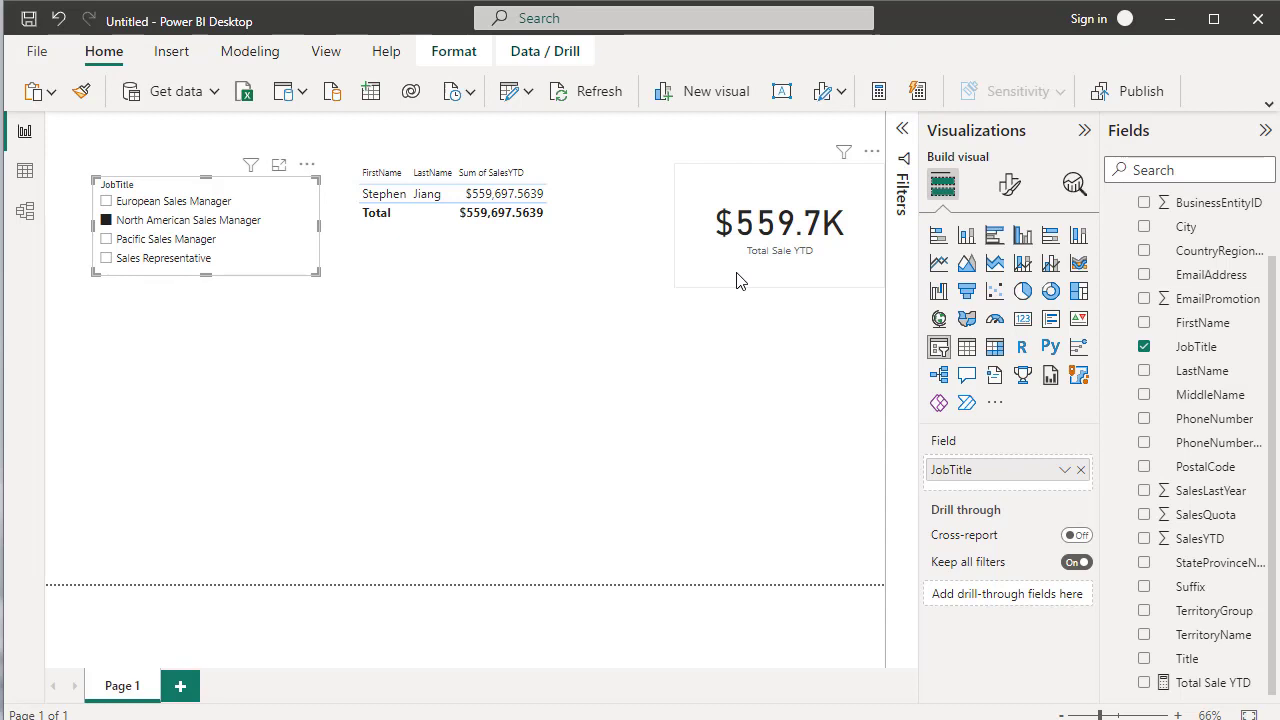
pyautogui.click(107, 239)
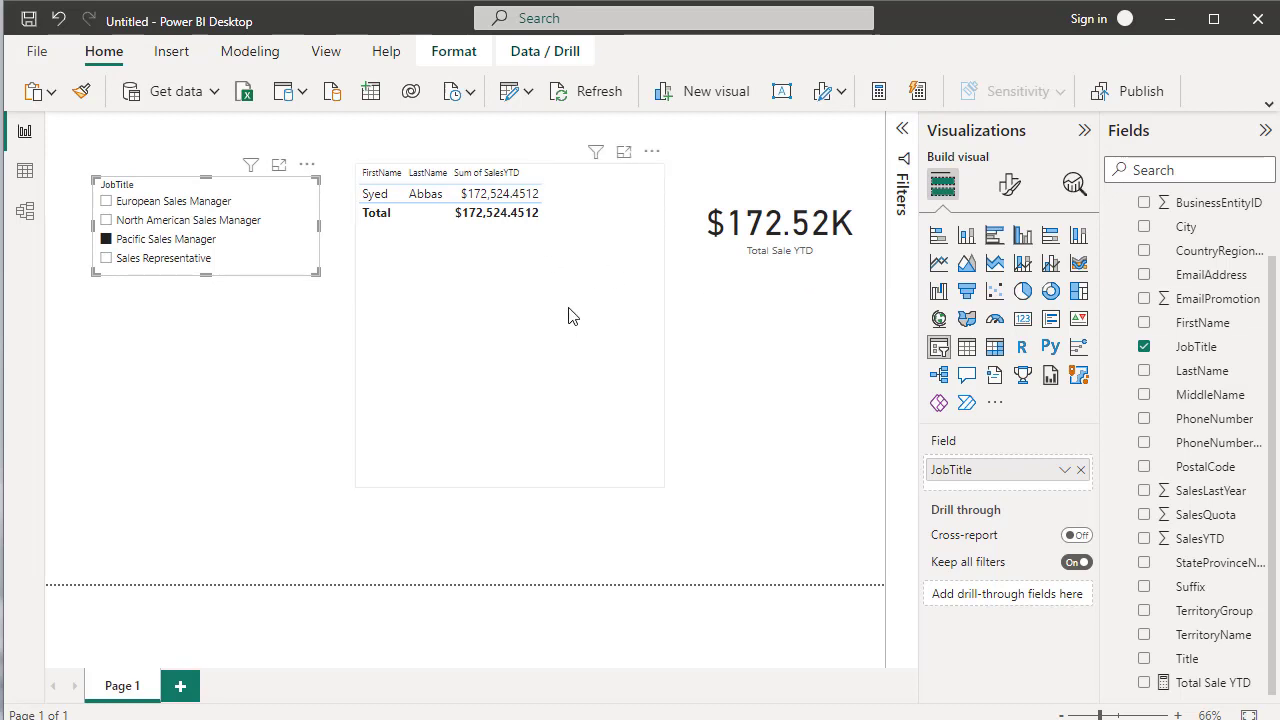
pyautogui.click(272, 348)
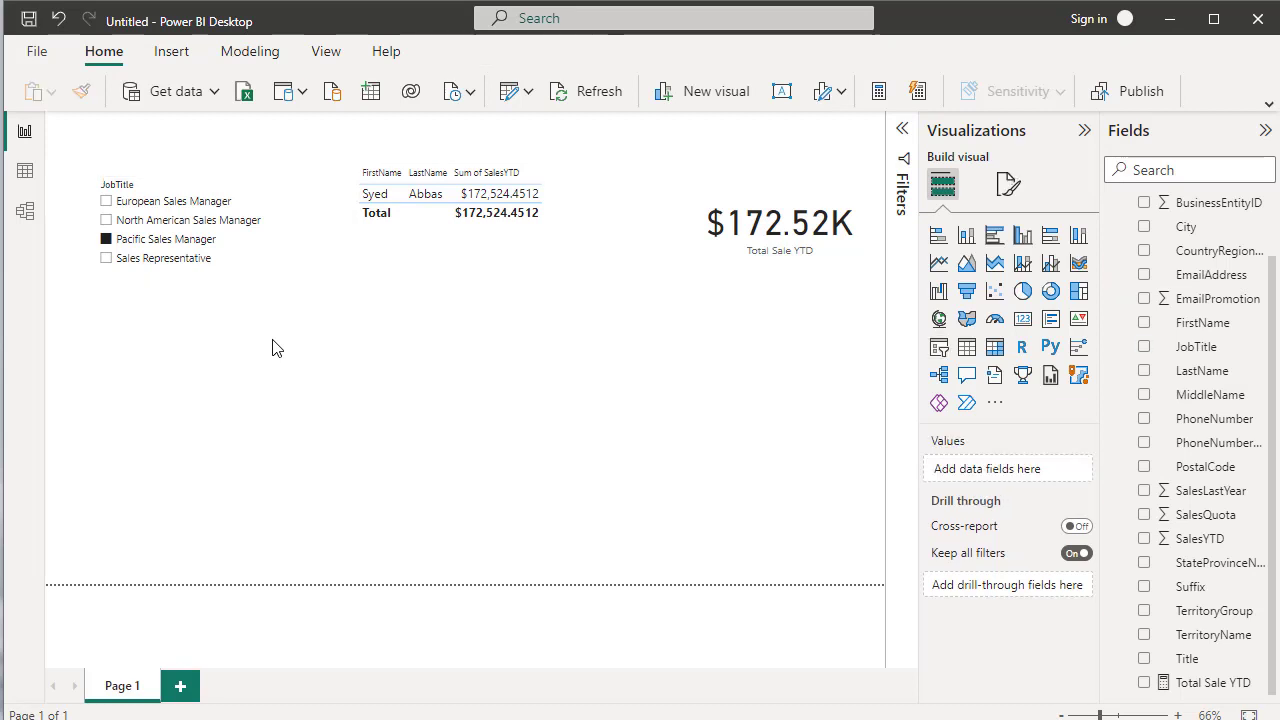
# - Edit the JobTitle slicer's interactions so that it has no effect on the salesperson table
pyautogui.click(249, 187)
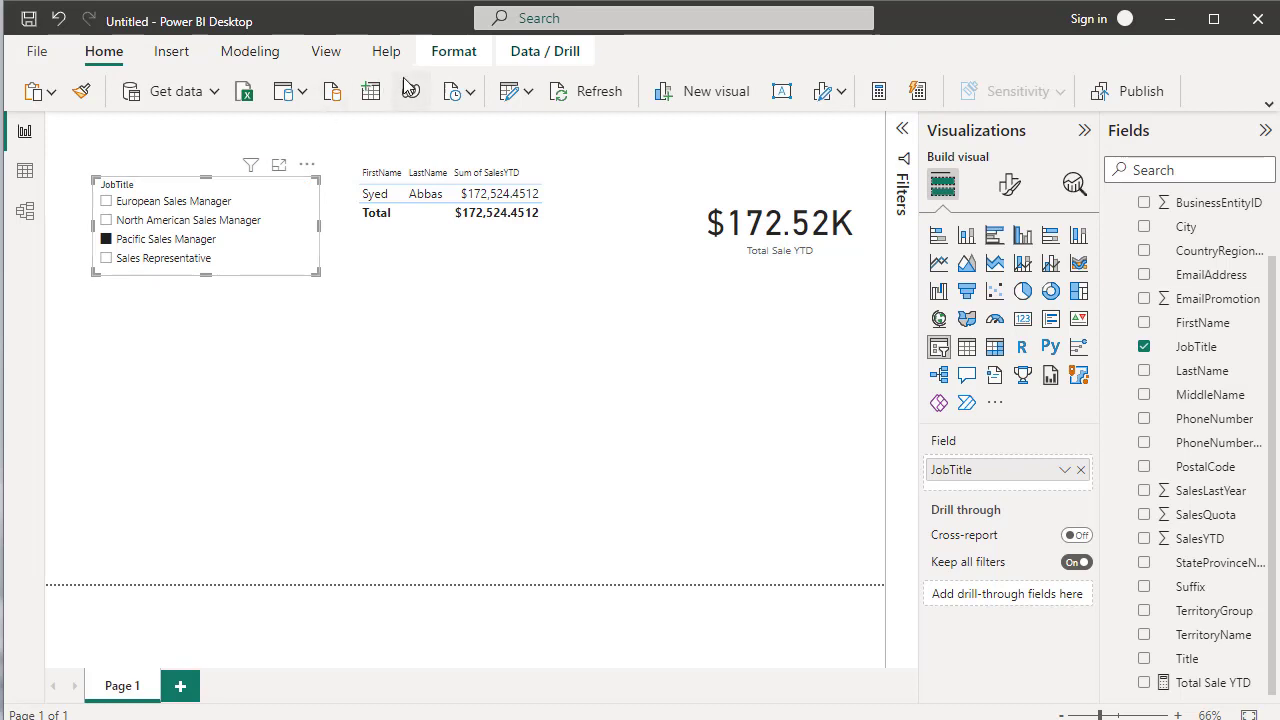
pyautogui.click(462, 60)
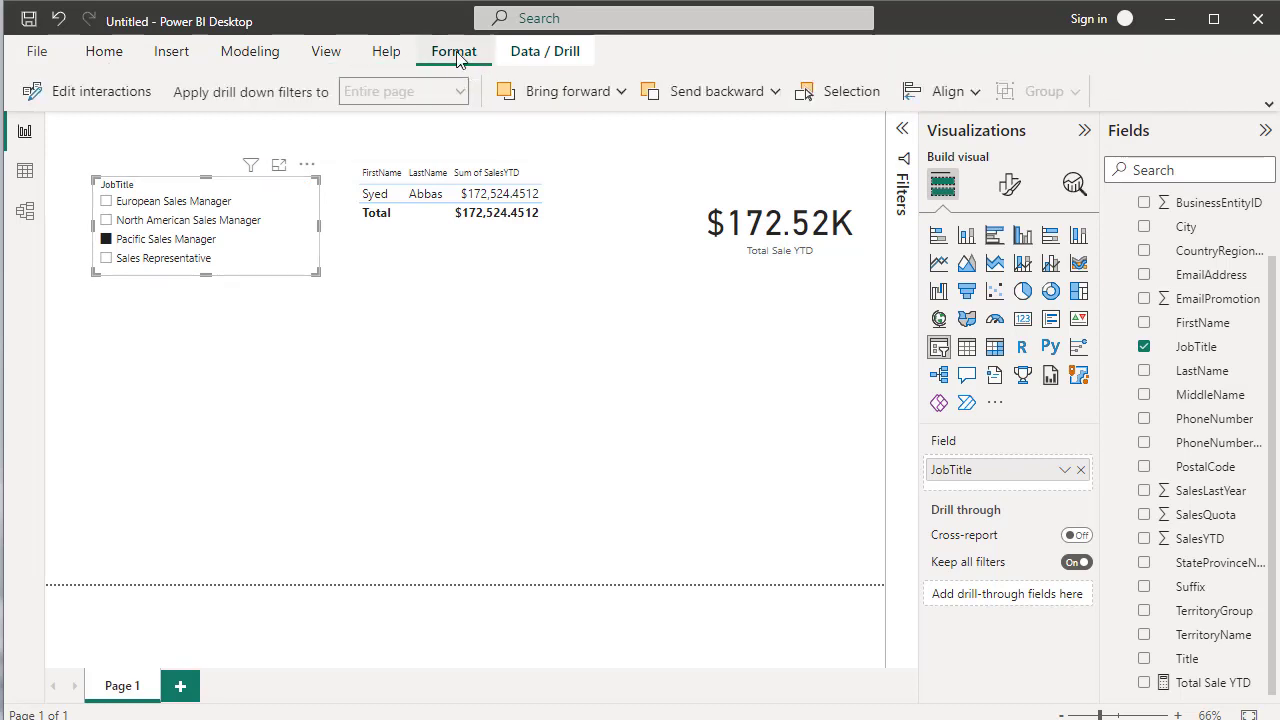
pyautogui.click(120, 97)
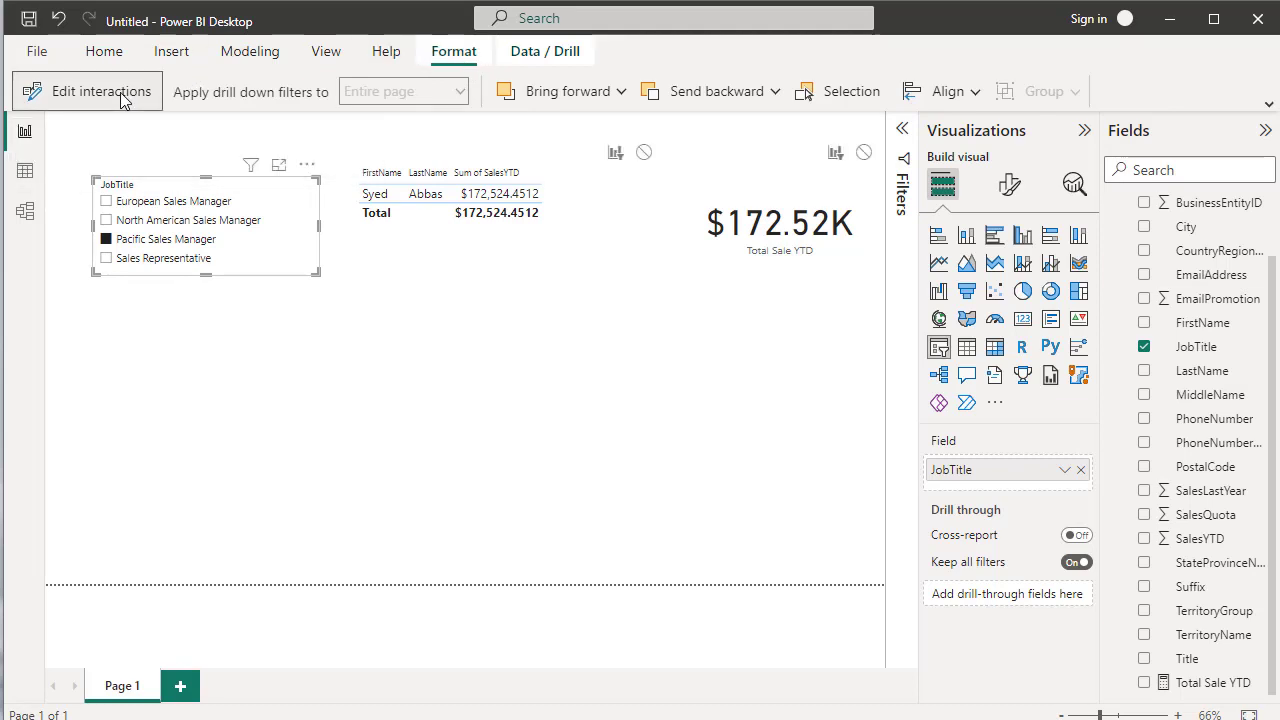
pyautogui.click(120, 97)
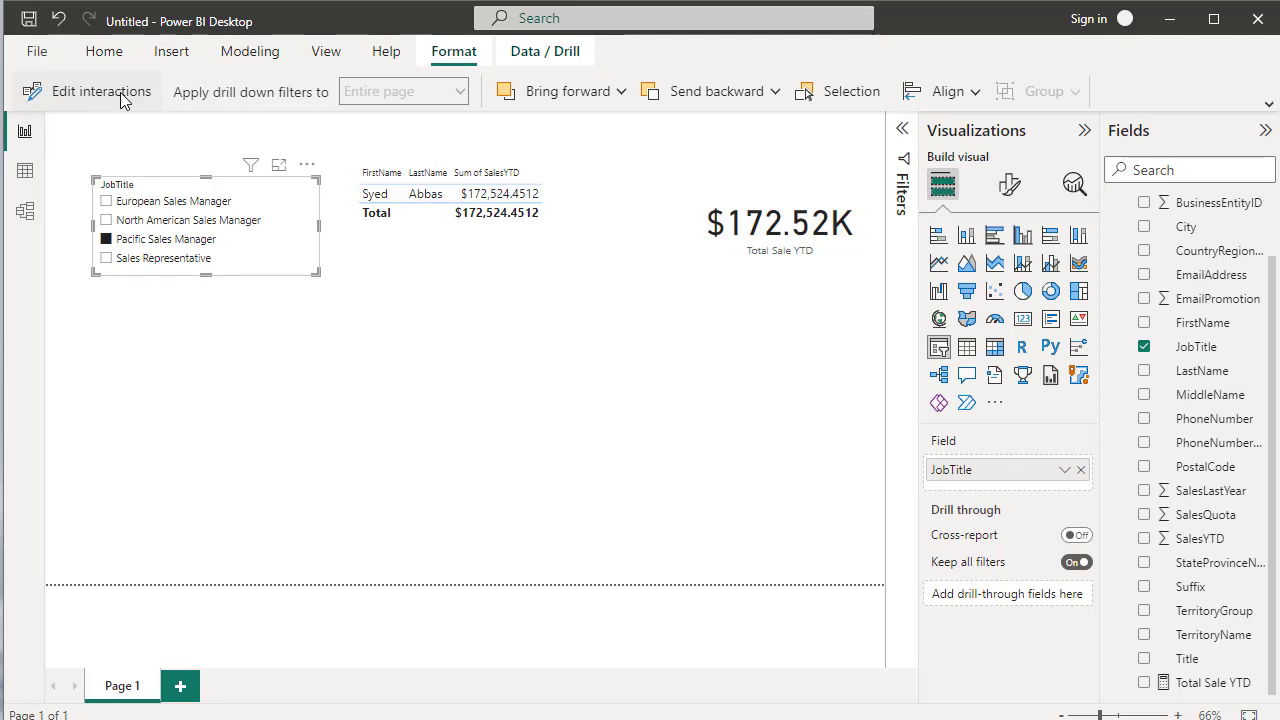
pyautogui.click(120, 97)
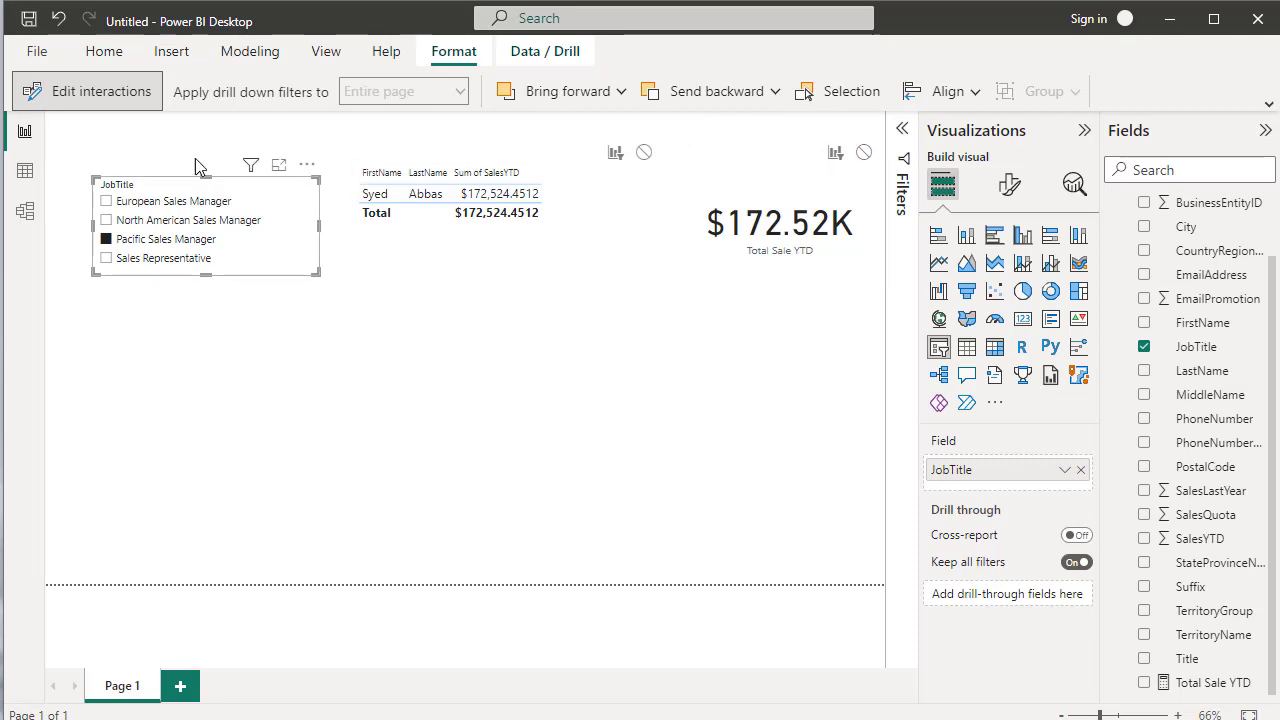
pyautogui.click(128, 98)
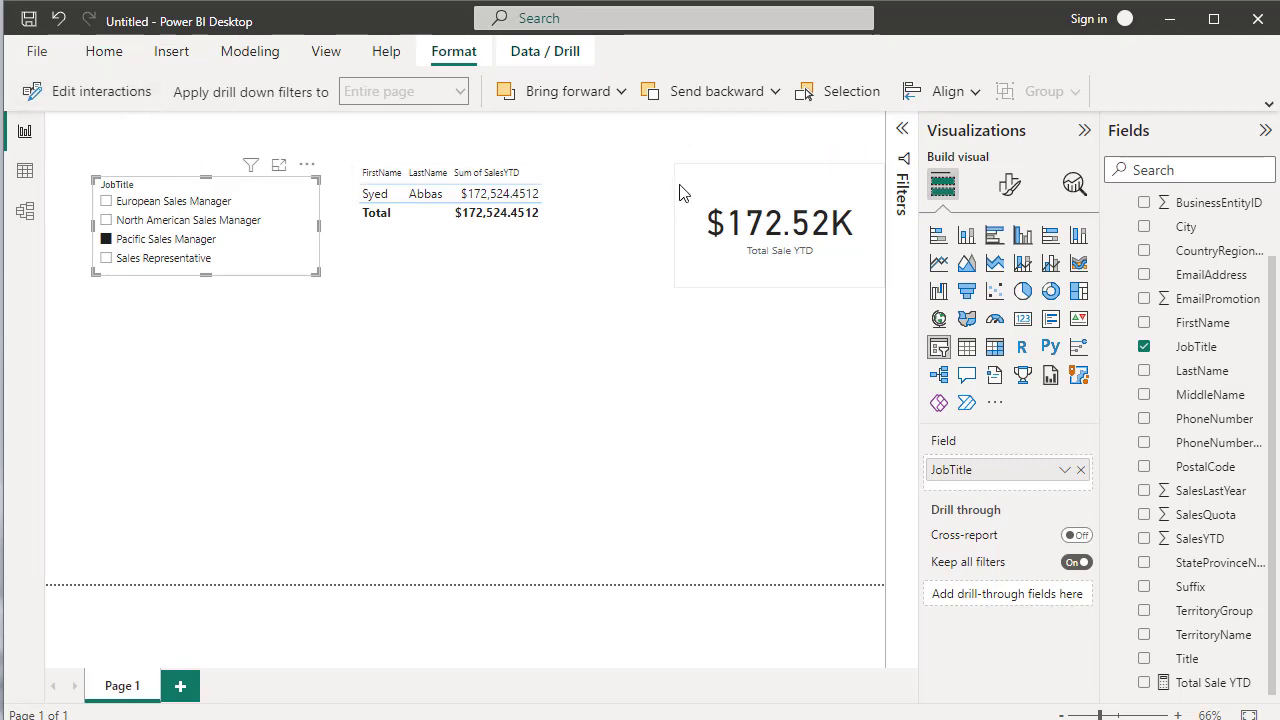
pyautogui.click(94, 86)
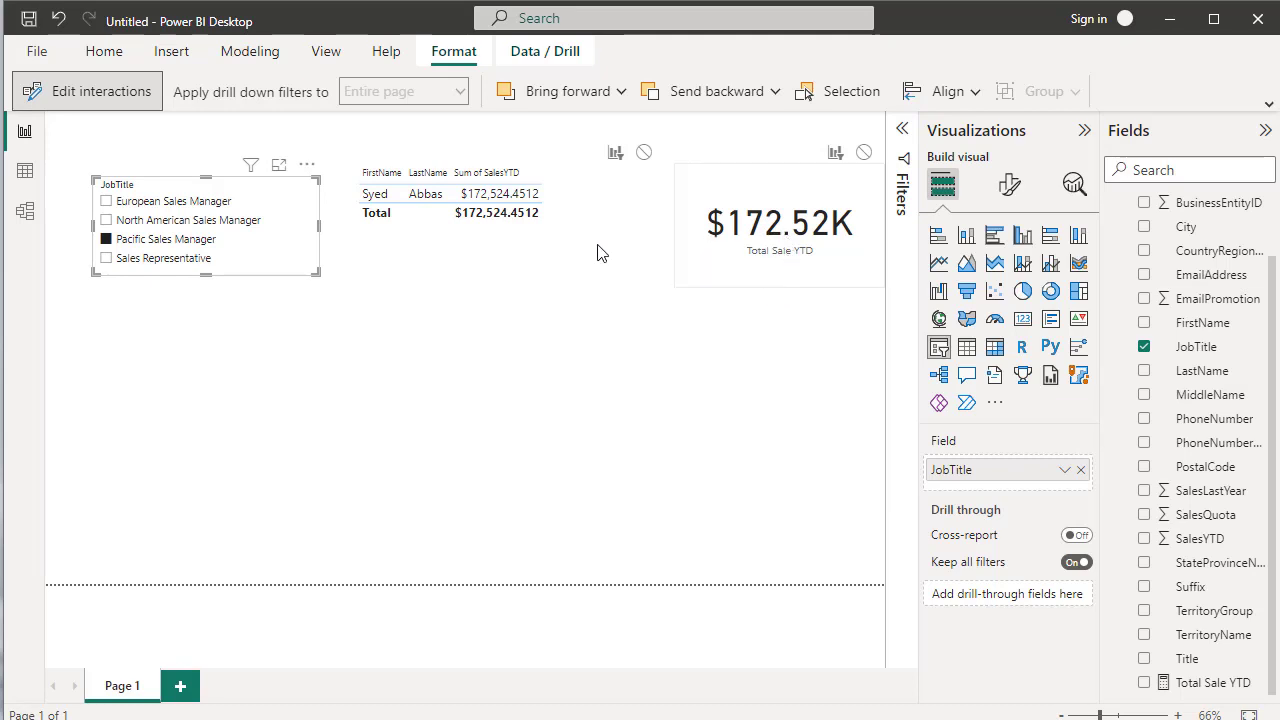
pyautogui.click(644, 156)
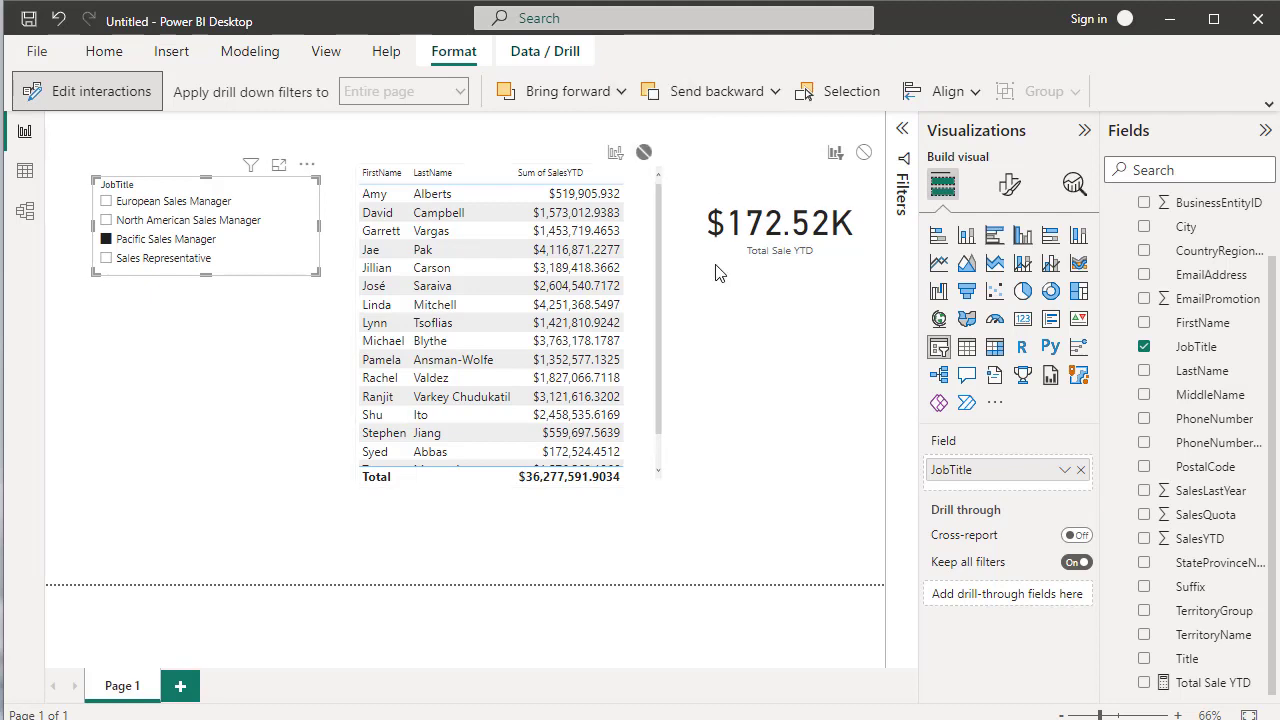
pyautogui.click(655, 138)
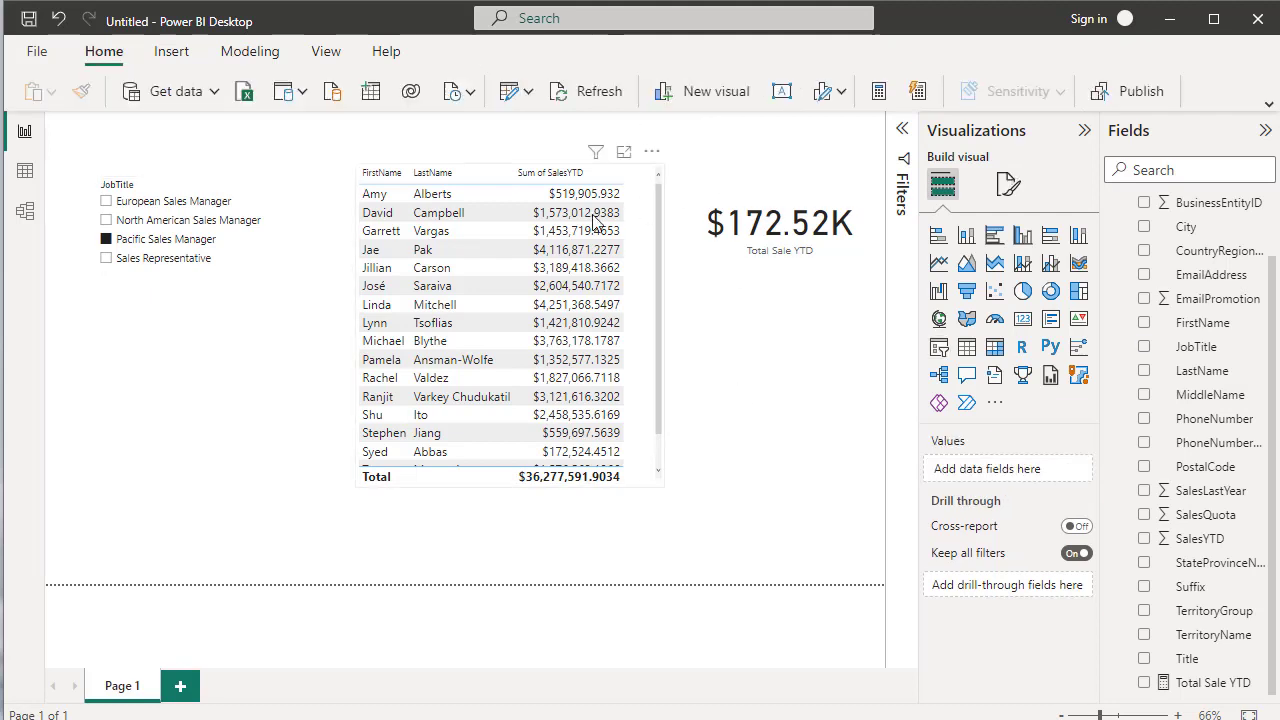
# - Edit the JobTitle slicer's interactions so that it filters the salesperson table and has no effect on the Total Sale YTD card
pyautogui.click(250, 196)
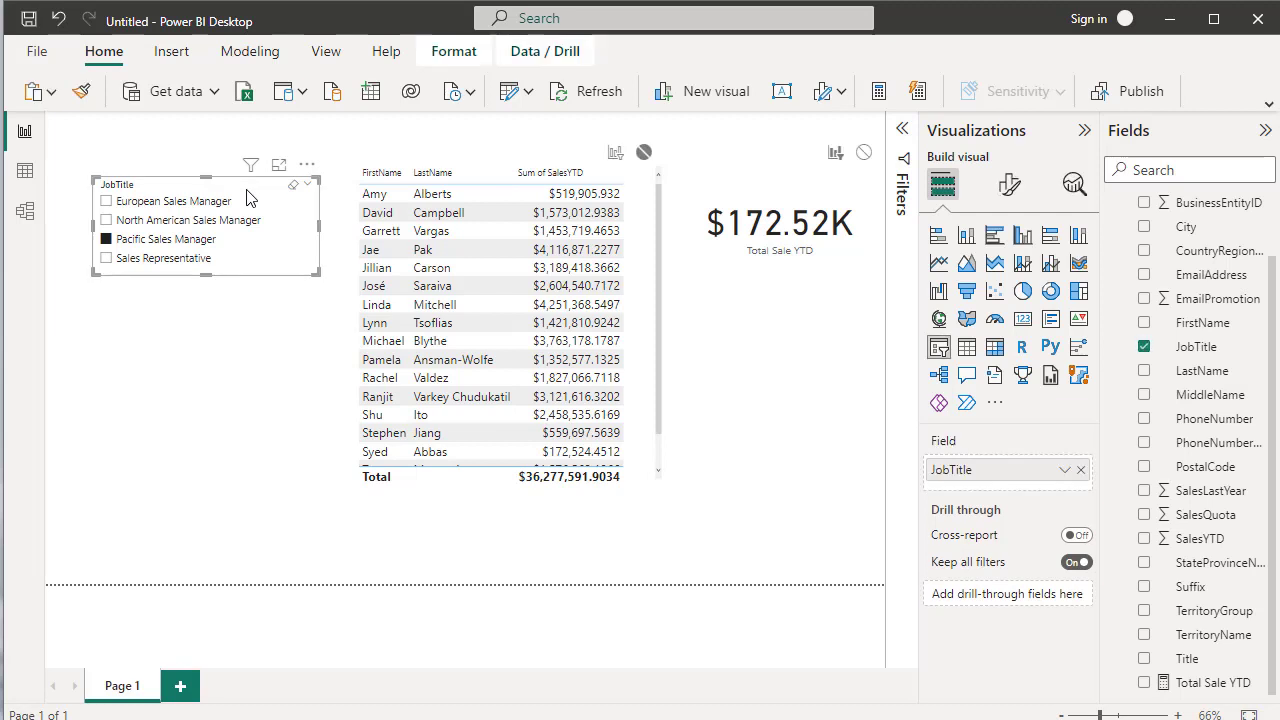
pyautogui.click(470, 55)
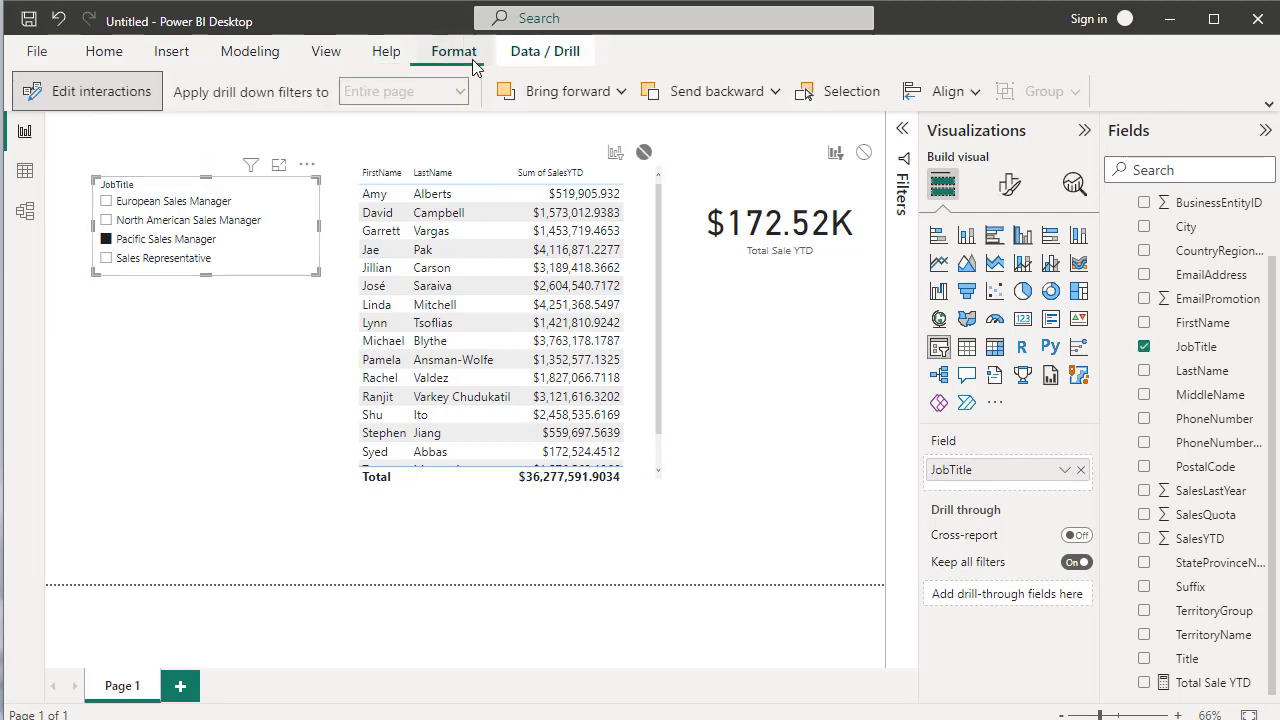
pyautogui.click(645, 155)
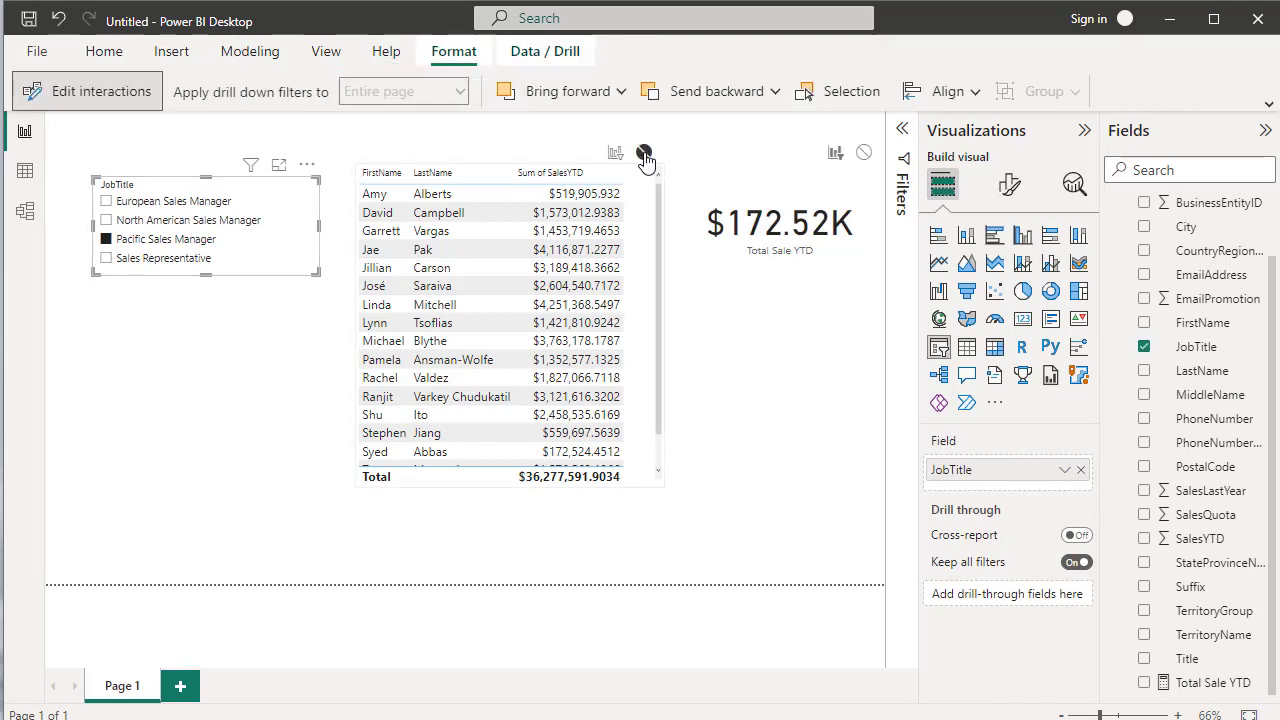
pyautogui.click(615, 153)
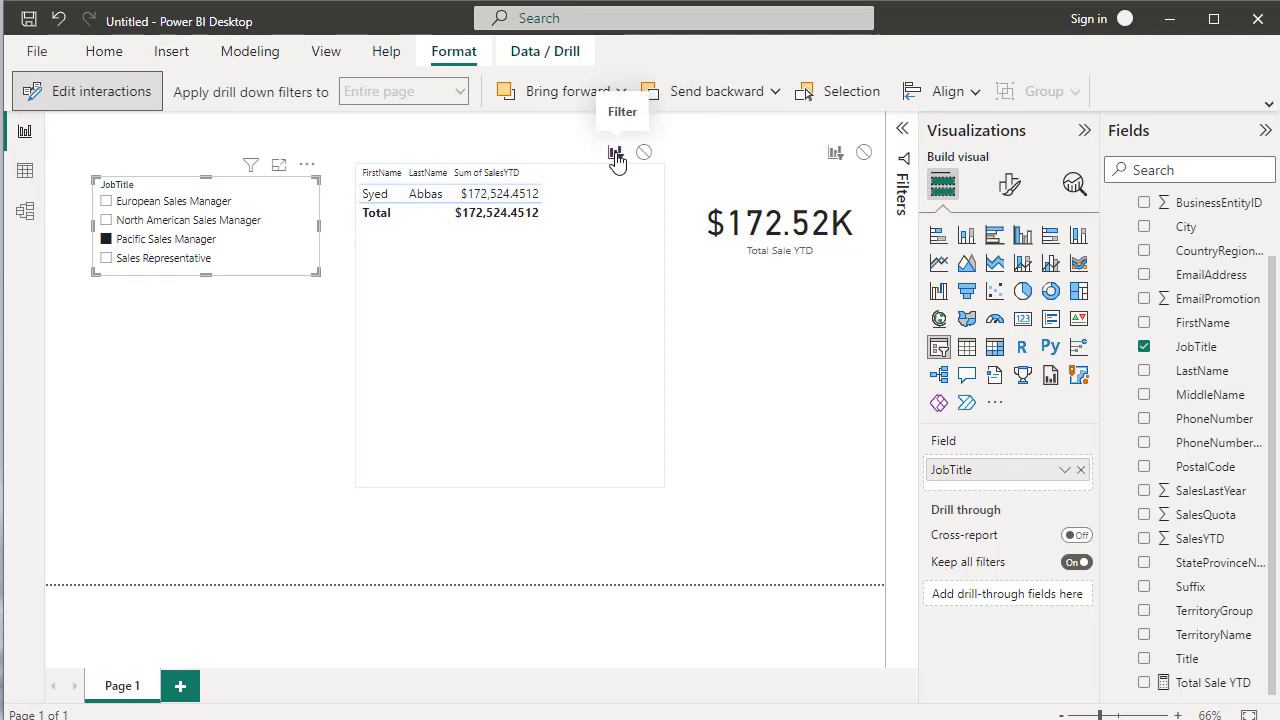
pyautogui.click(864, 153)
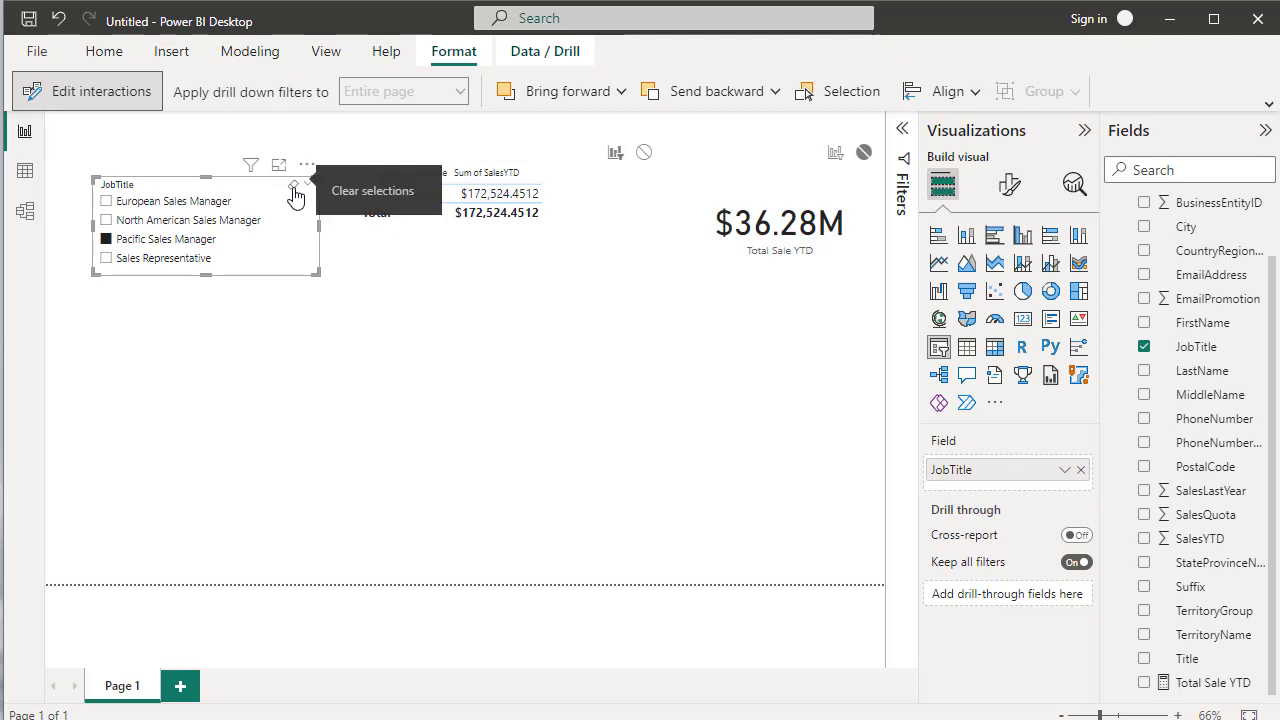
# - Clear the JobTitle slicer and test its filtering with European Sales Manager, followed by Sales Representative
pyautogui.click(295, 195)
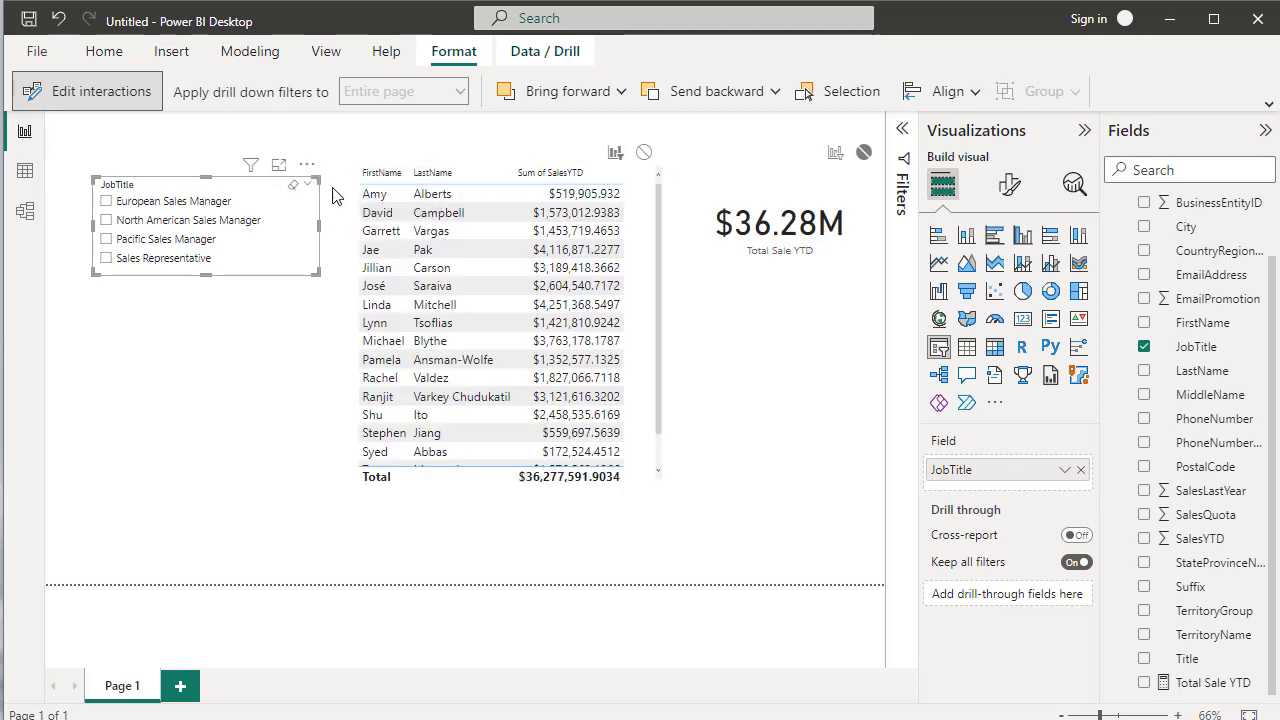
pyautogui.click(105, 203)
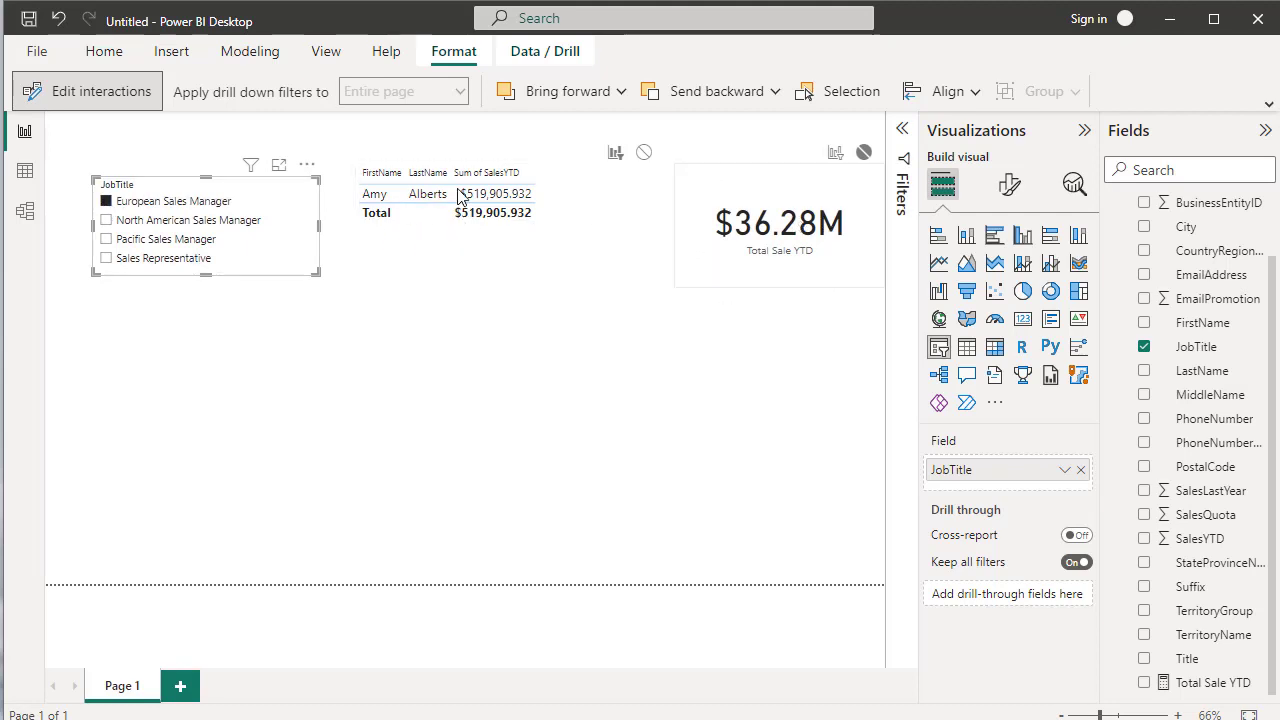
pyautogui.click(106, 260)
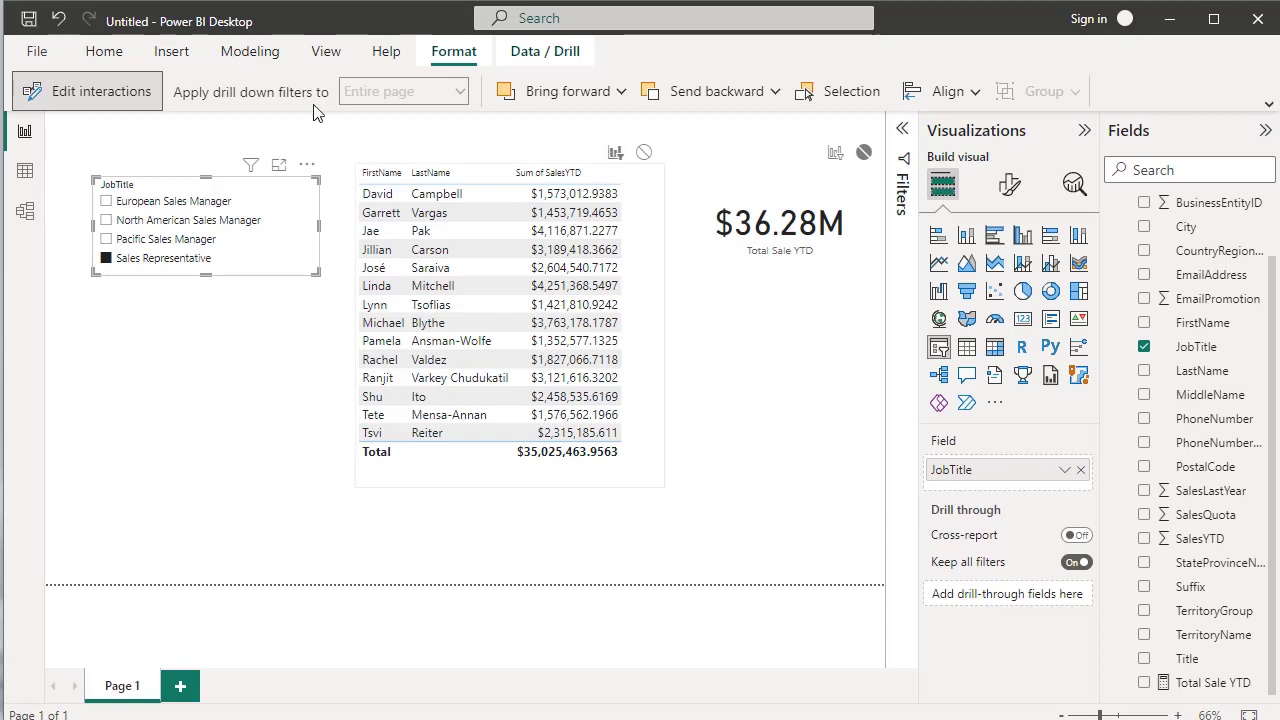
# - Turn off interaction editing and clear the JobTitle slicer's selection
pyautogui.click(97, 86)
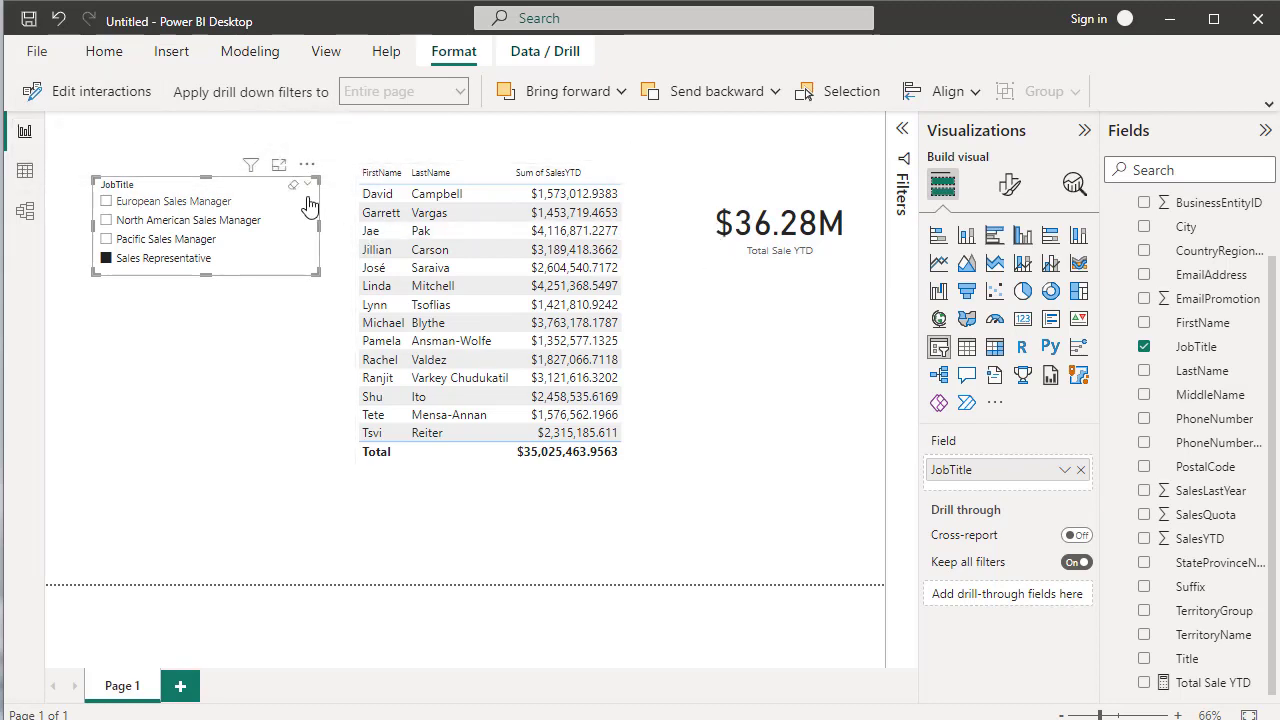
pyautogui.click(294, 187)
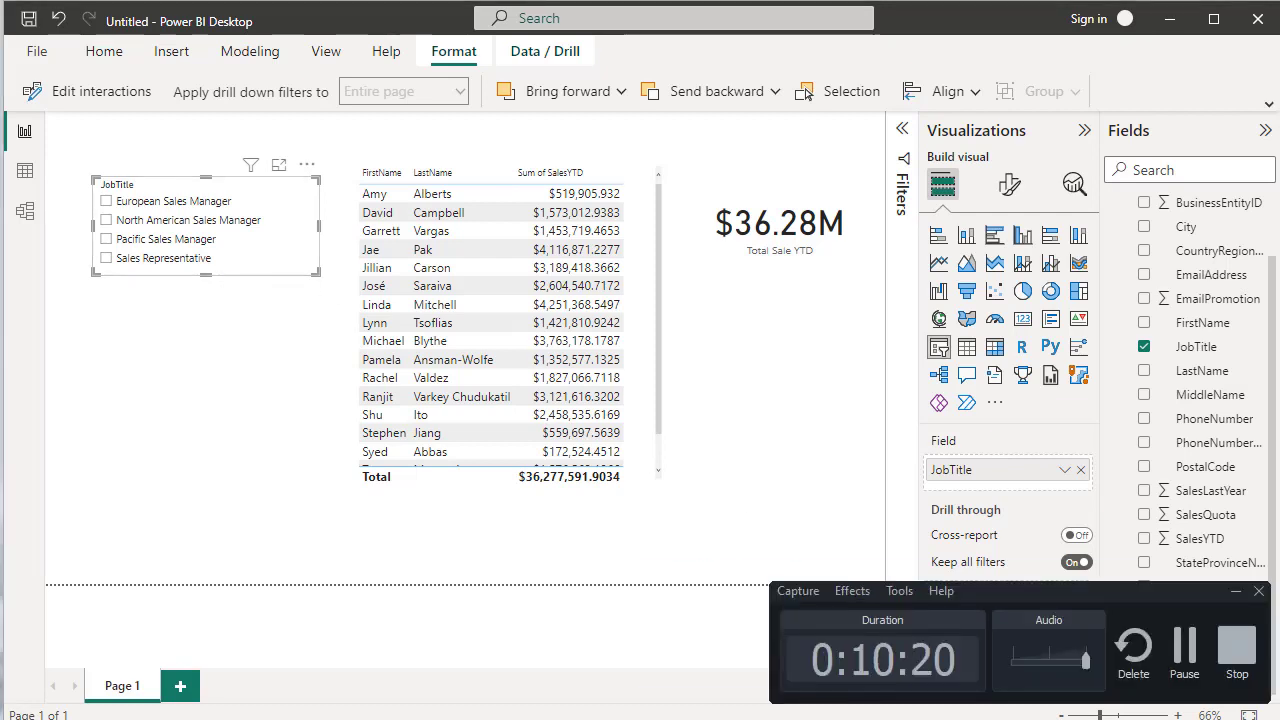
pyautogui.click(1237, 645)
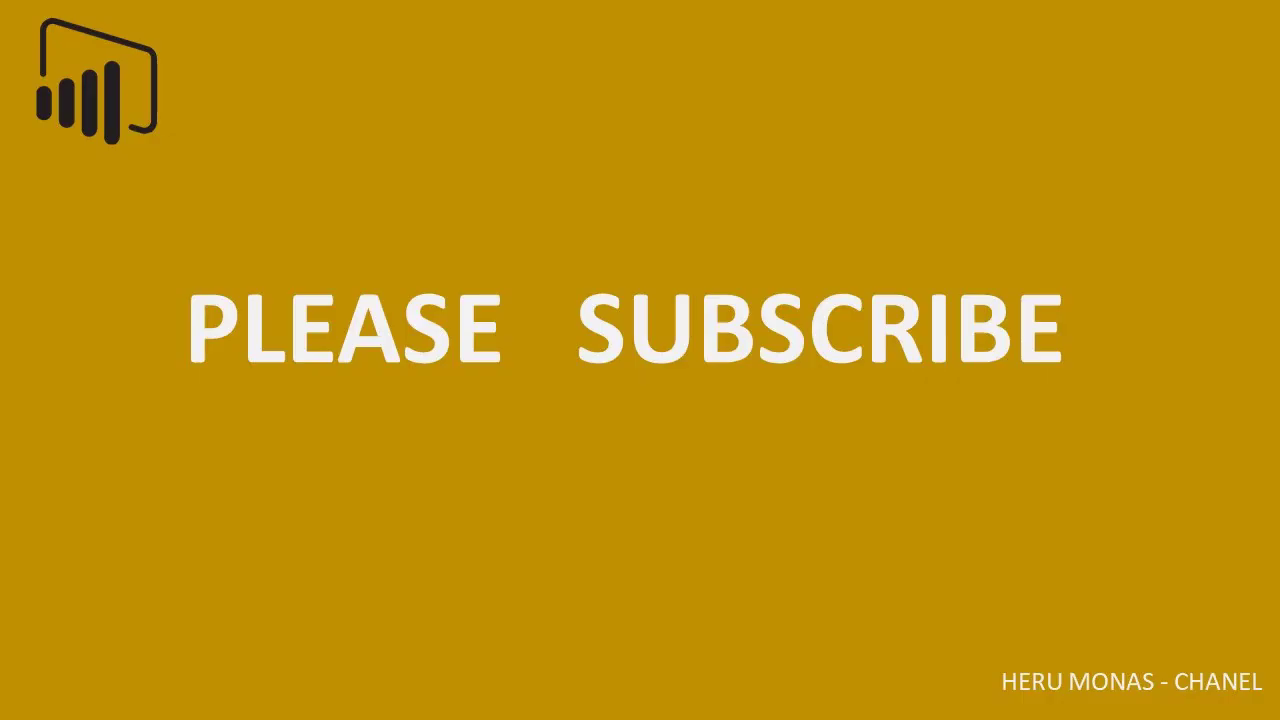